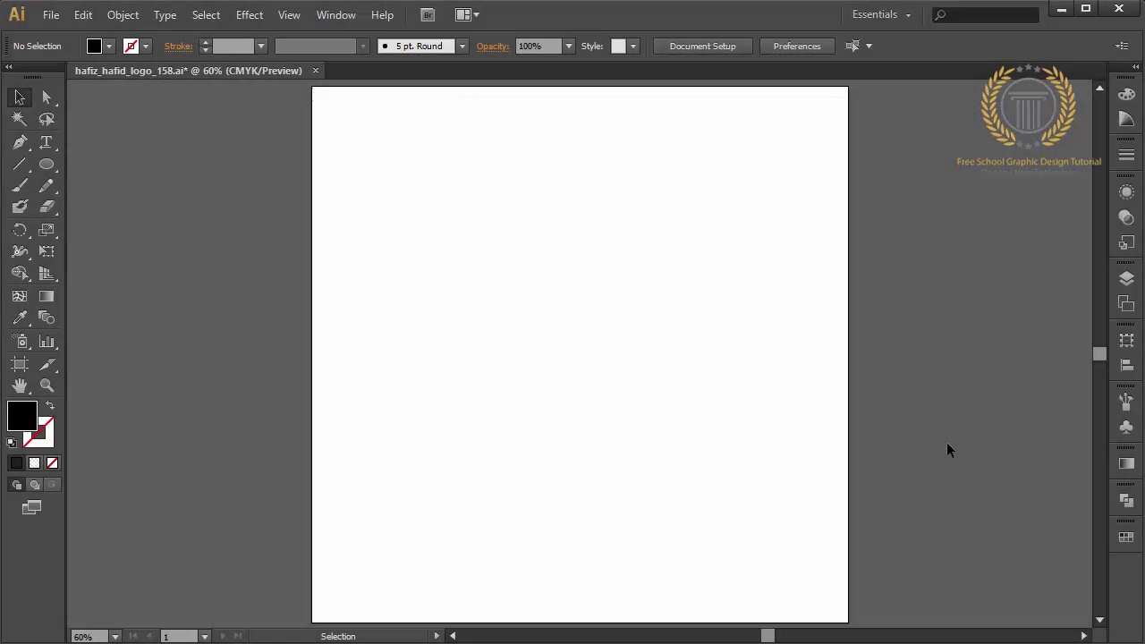
- Draw a large black-filled circle, about 528 px across, in the middle of the artboard
left_click(47, 164)
left_click_drag(387, 163, 757, 533)
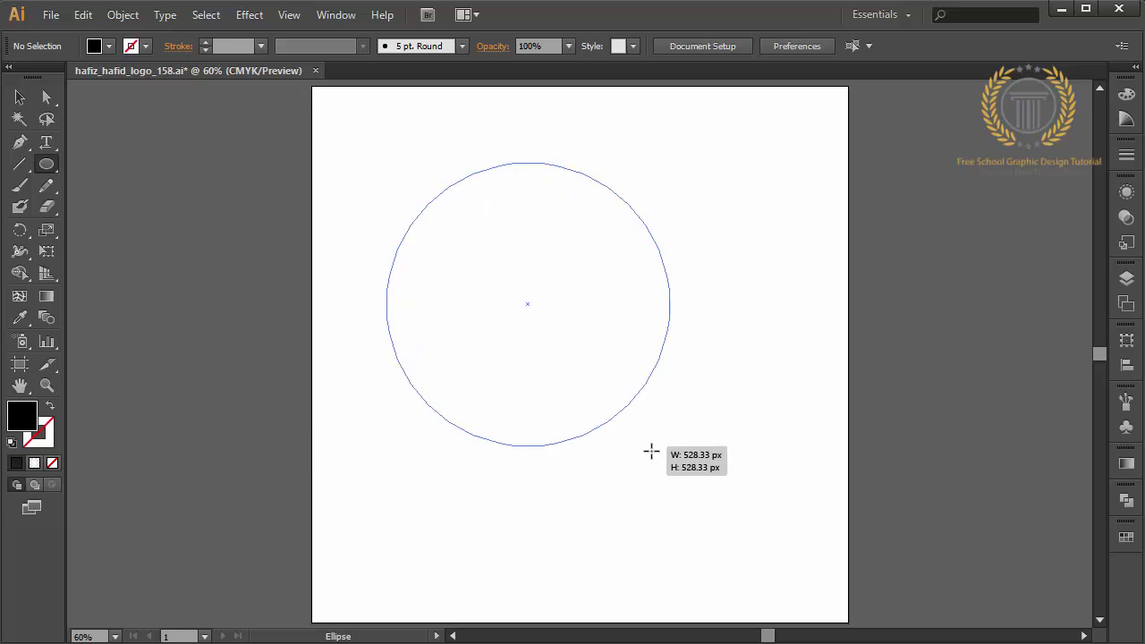
left_click(20, 96)
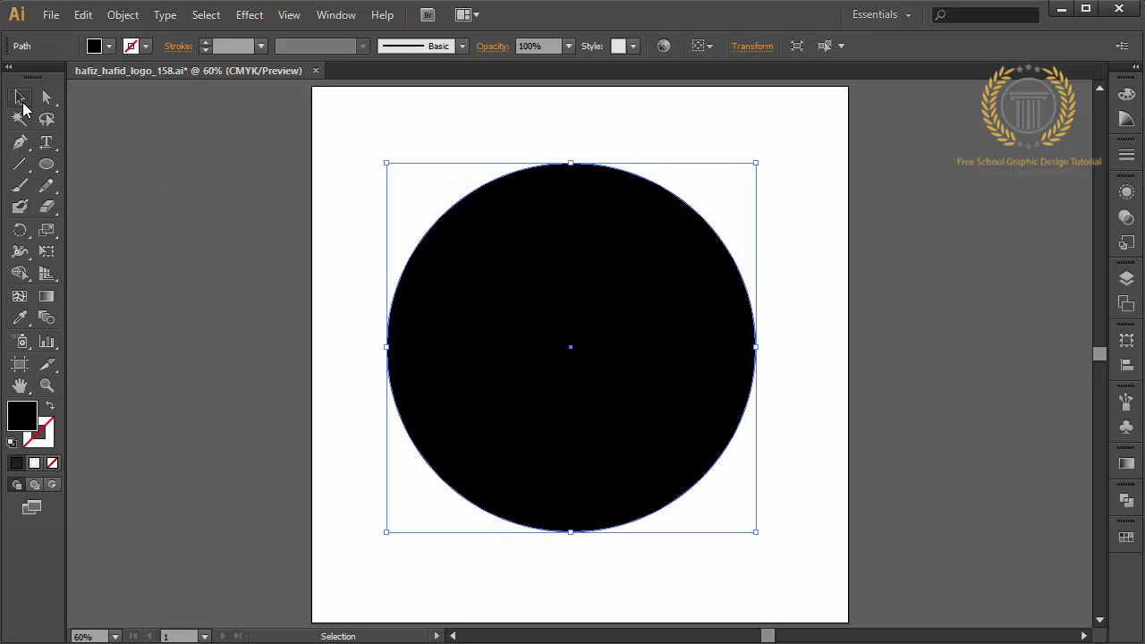
left_click(113, 219)
left_click(19, 142)
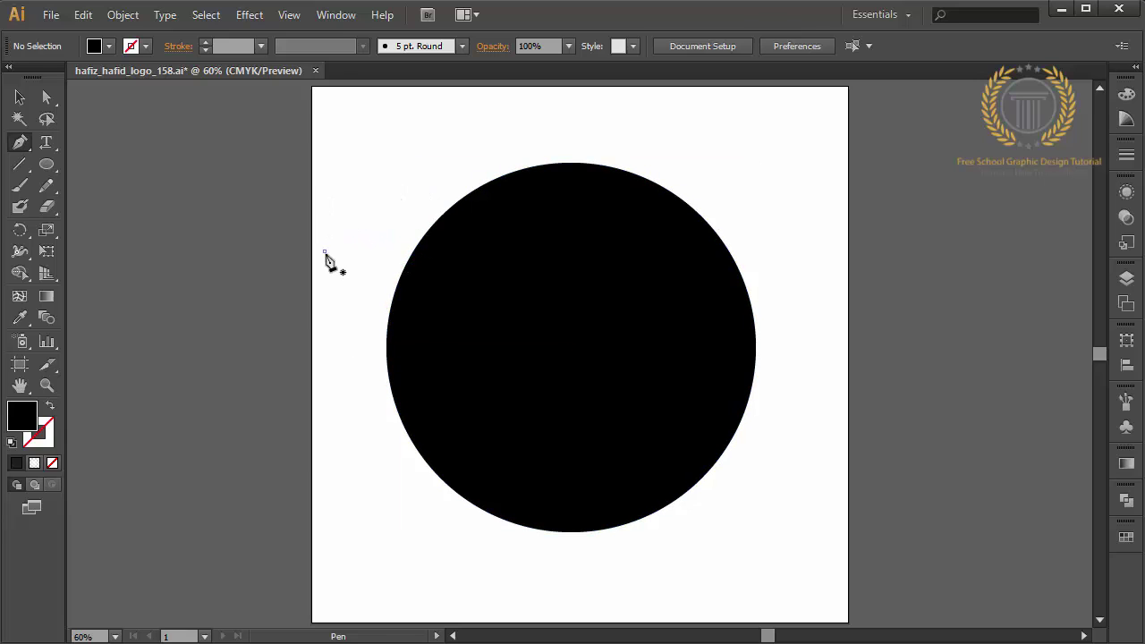
- Start the swoosh path at the upper left with curved points sweeping over the circle
left_click(325, 251)
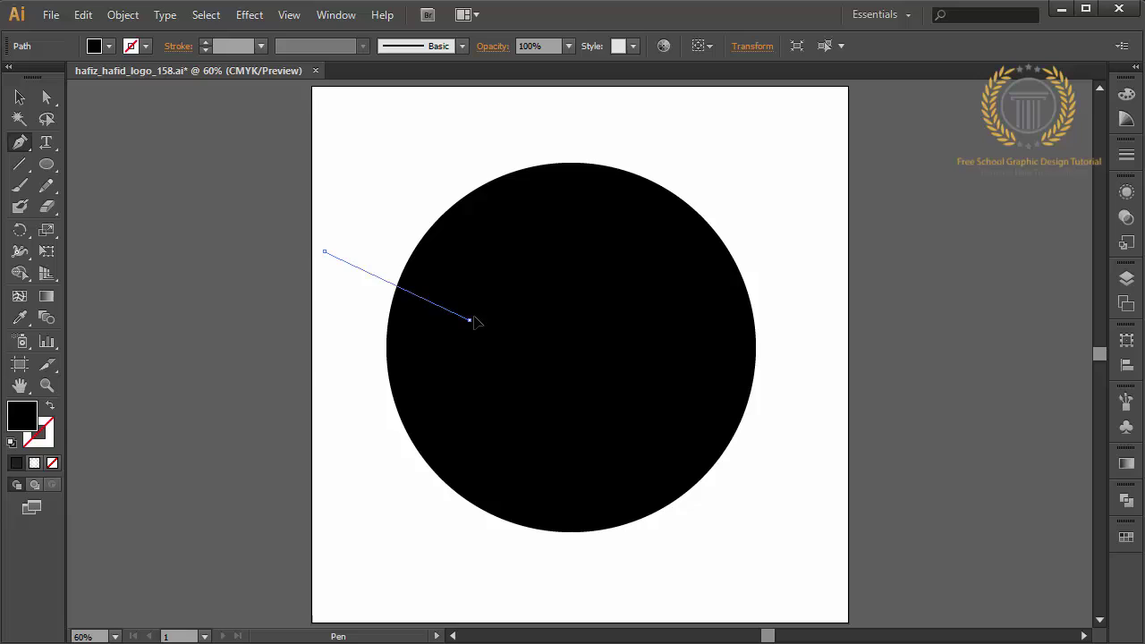
left_click_drag(470, 319, 564, 218)
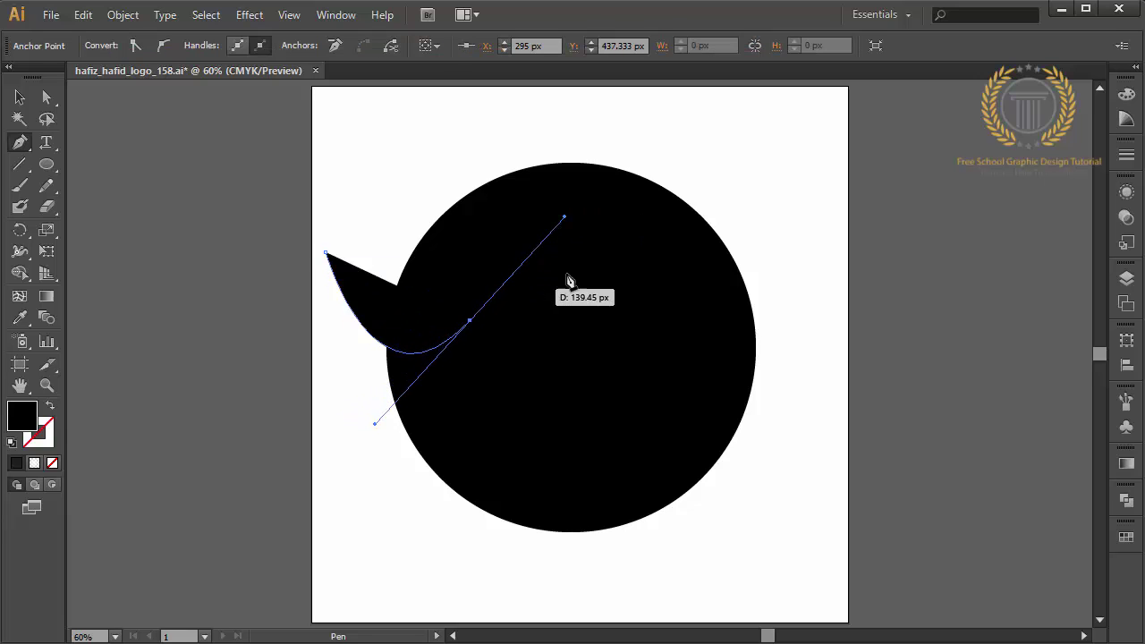
left_click(587, 256)
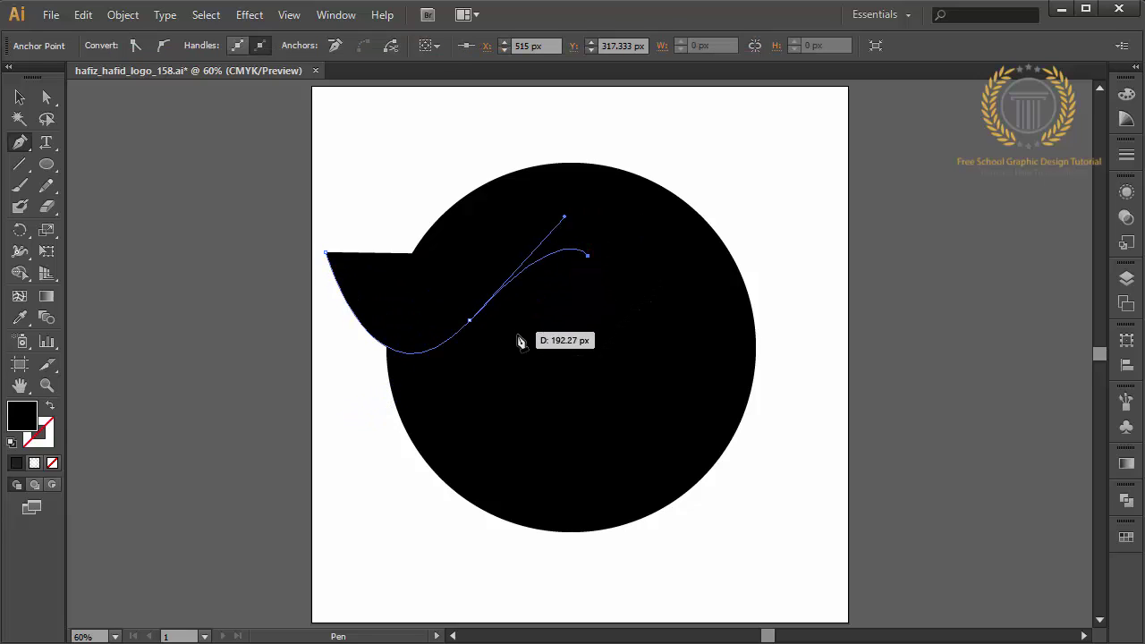
left_click_drag(507, 353, 473, 462)
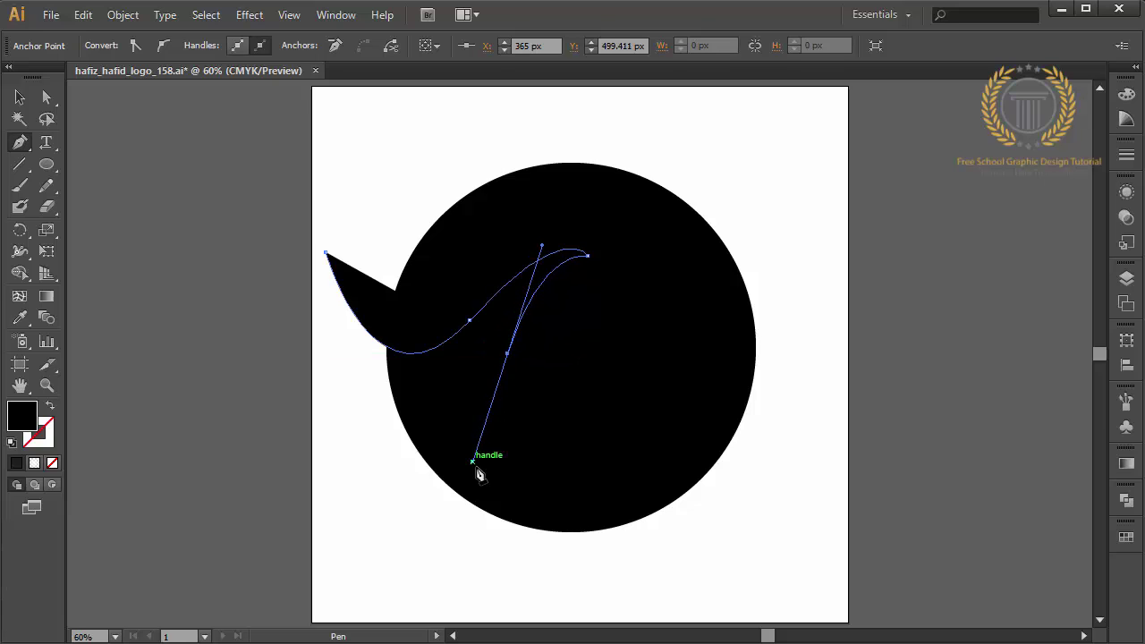
right_click(609, 561)
left_click(594, 549)
- Curve the swoosh along the circle's lower edge and close it at its starting point
left_click_drag(587, 553, 637, 579)
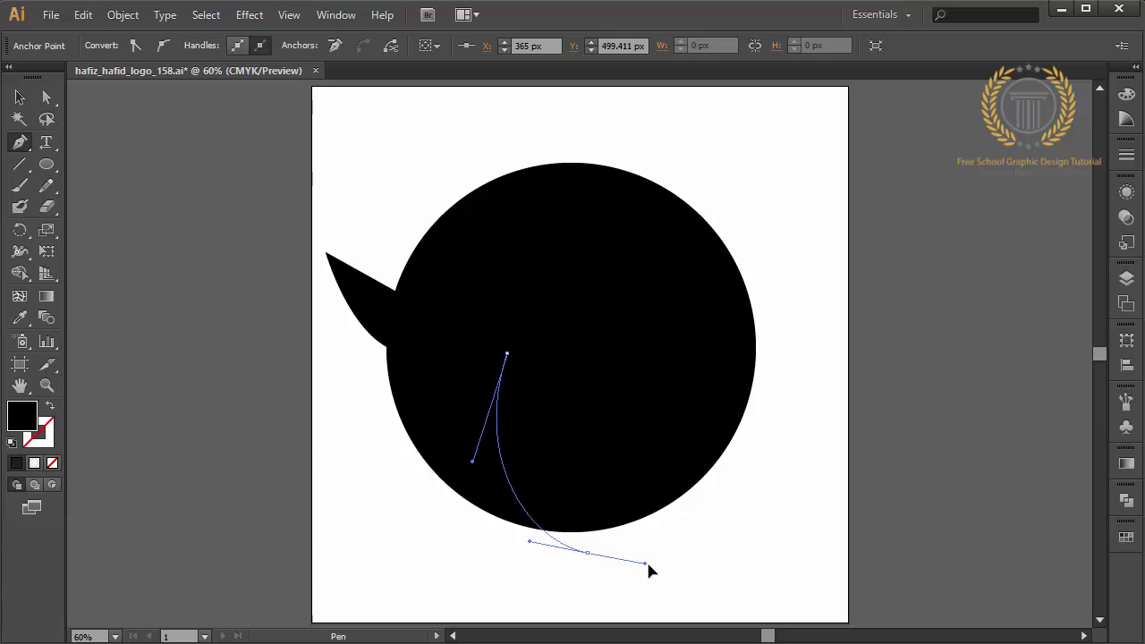
key("ctrl+z")
left_click_drag(642, 537, 725, 547)
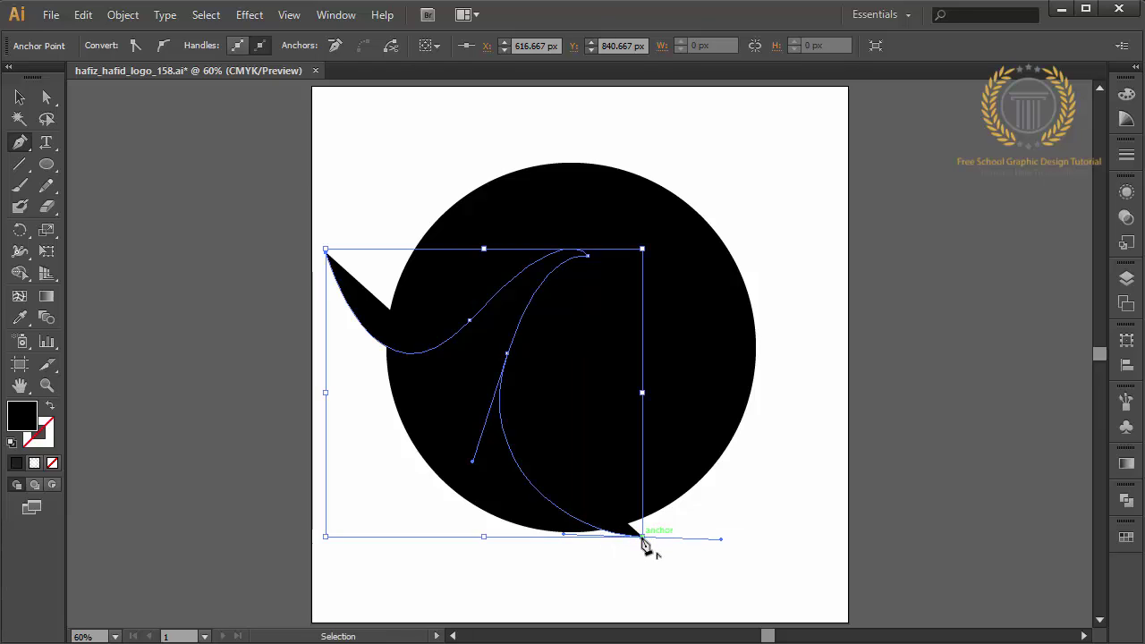
key("ctrl+z")
left_click_drag(642, 518, 706, 503)
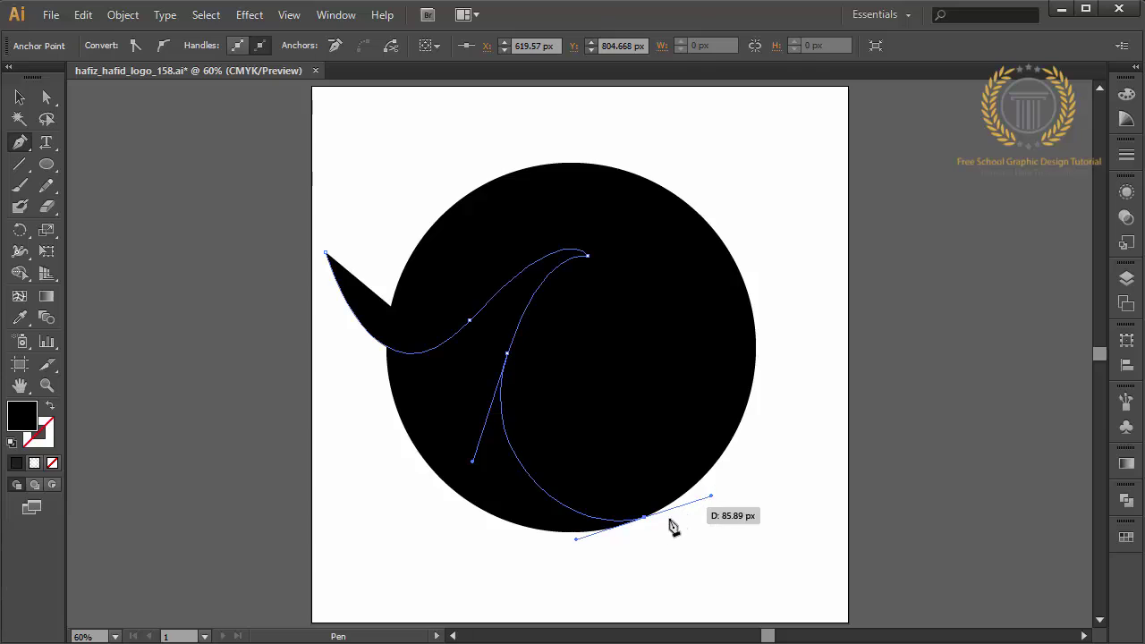
left_click(643, 518)
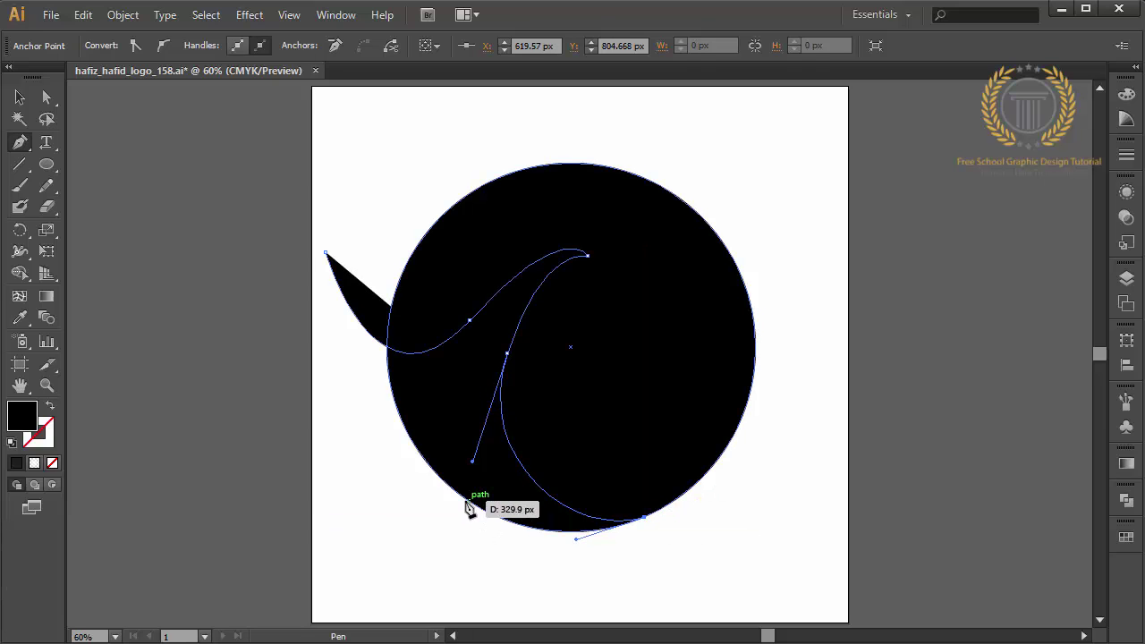
left_click_drag(465, 498, 376, 438)
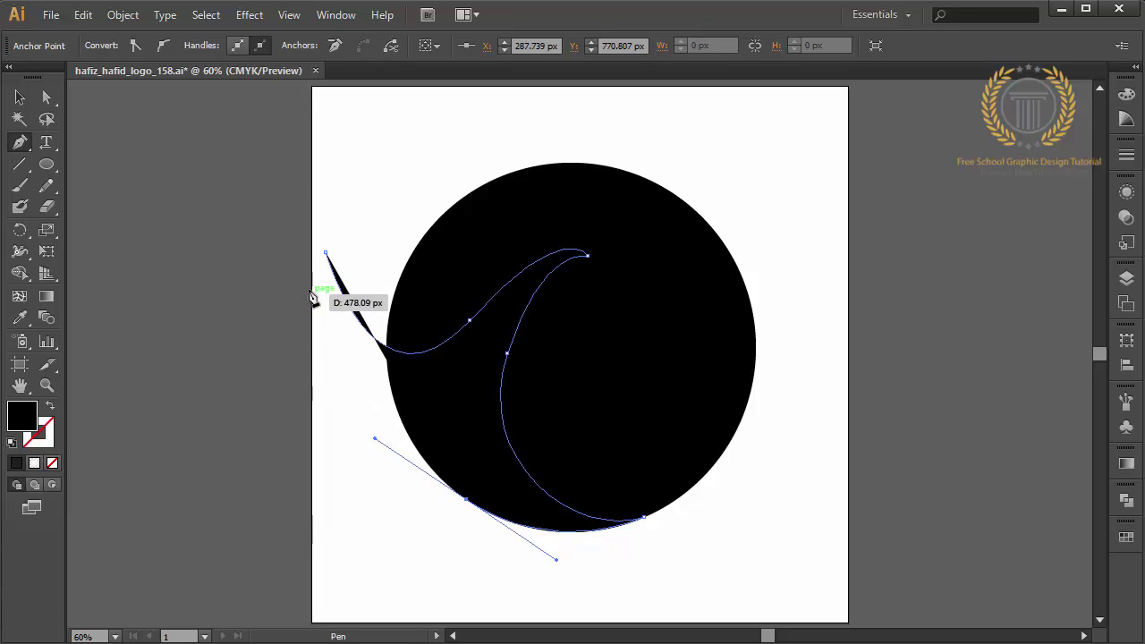
left_click_drag(327, 258, 314, 190)
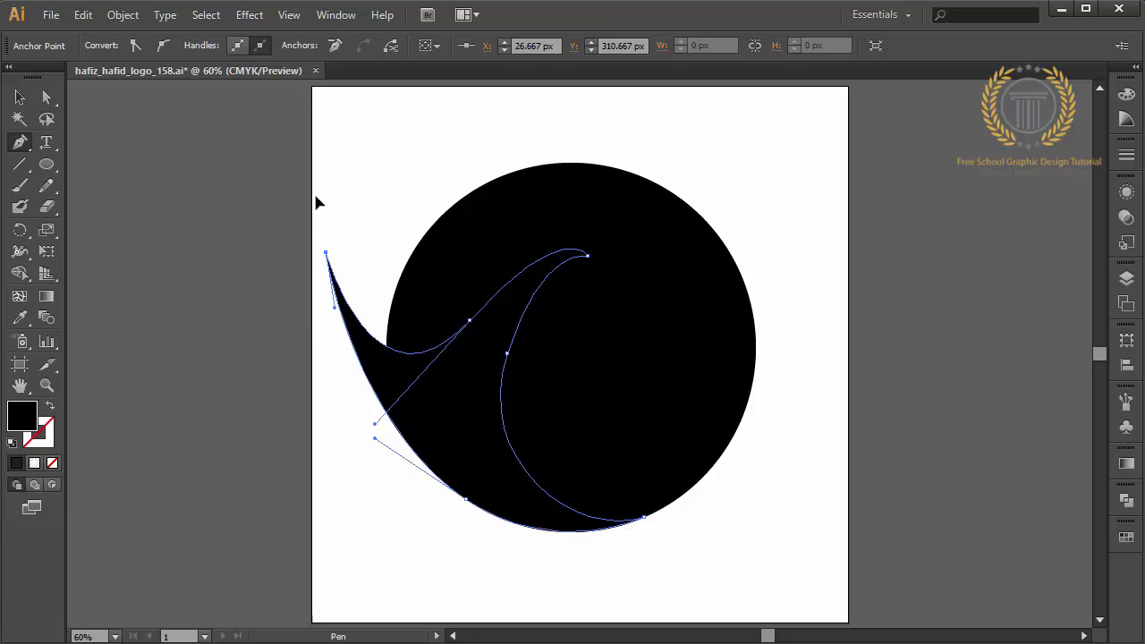
- Draw a small head circle, shrink it slightly, and nestle it in the swoosh's upper-left curve
left_click(45, 167)
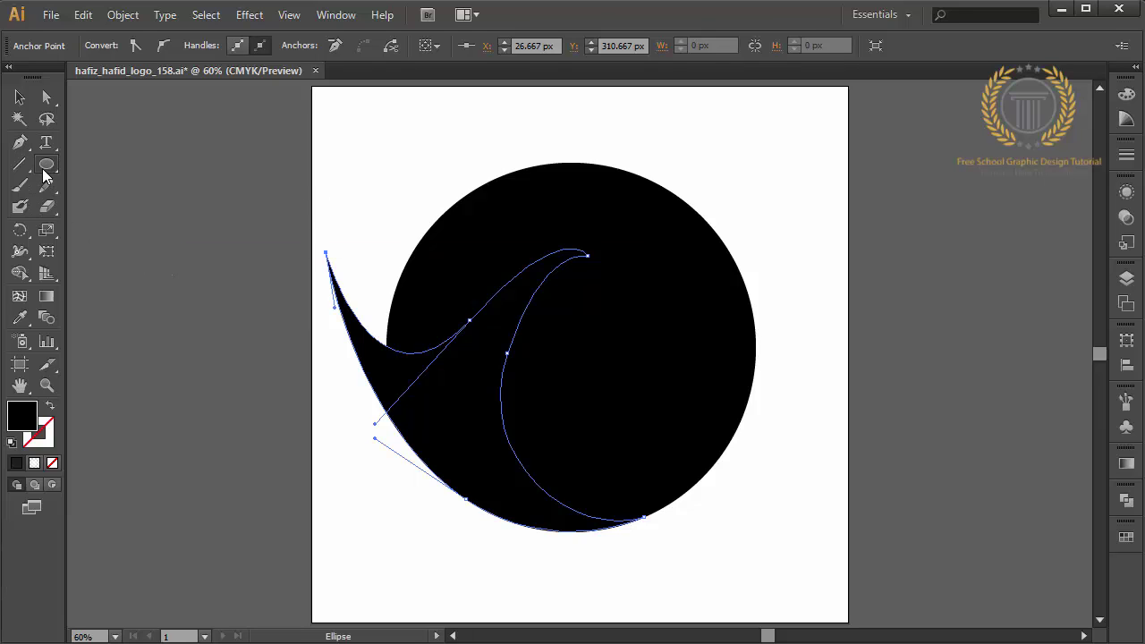
left_click_drag(259, 303, 360, 432, "shift")
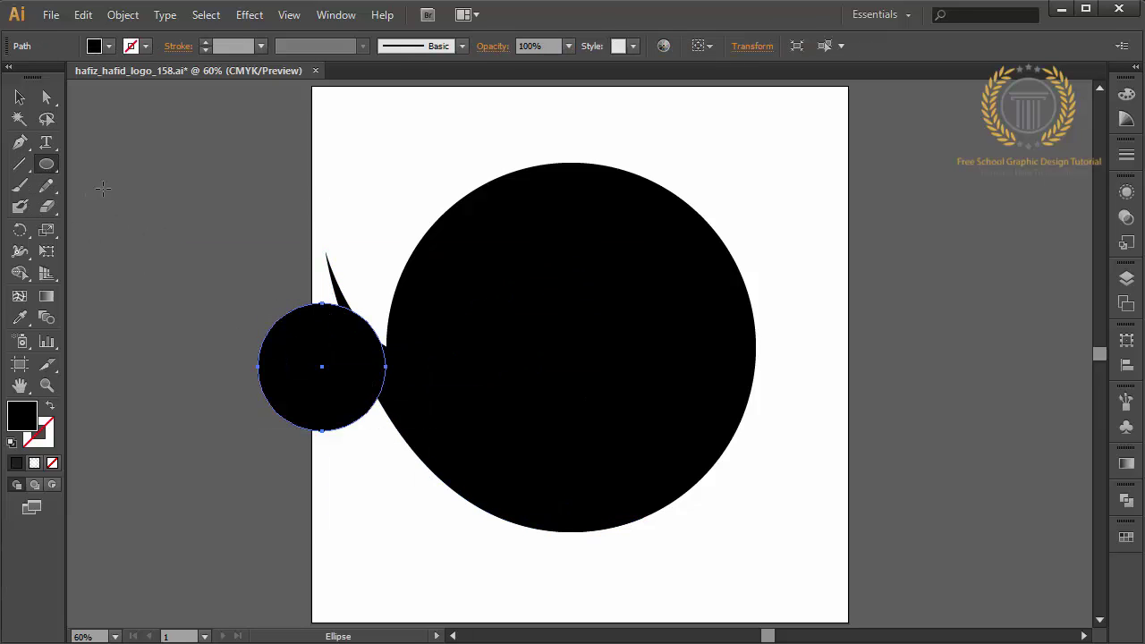
left_click(20, 97)
mouse_move(333, 372)
left_mouse_down()
mouse_move(425, 270)
mouse_move(414, 245)
left_mouse_up()
left_click(439, 437)
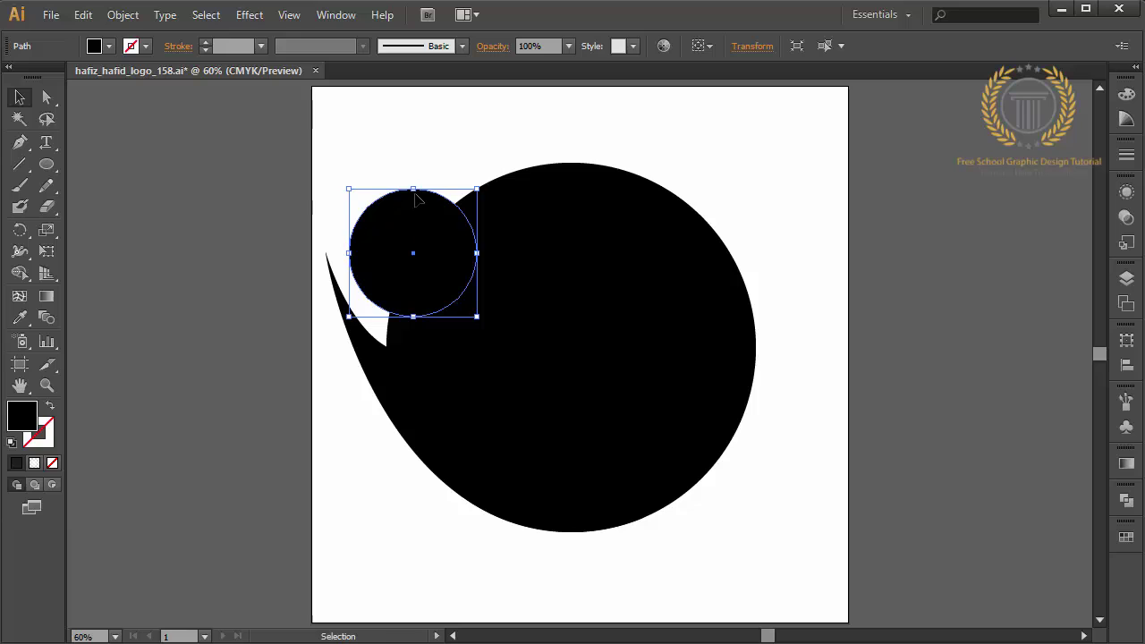
left_click_drag(413, 190, 413, 212)
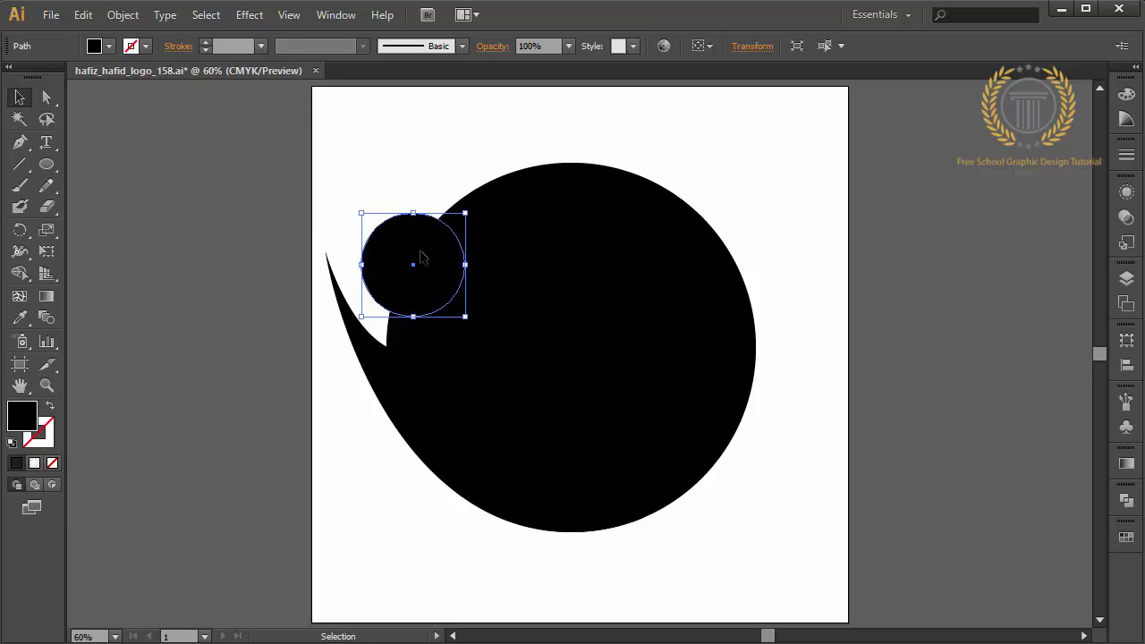
left_click_drag(417, 263, 421, 263)
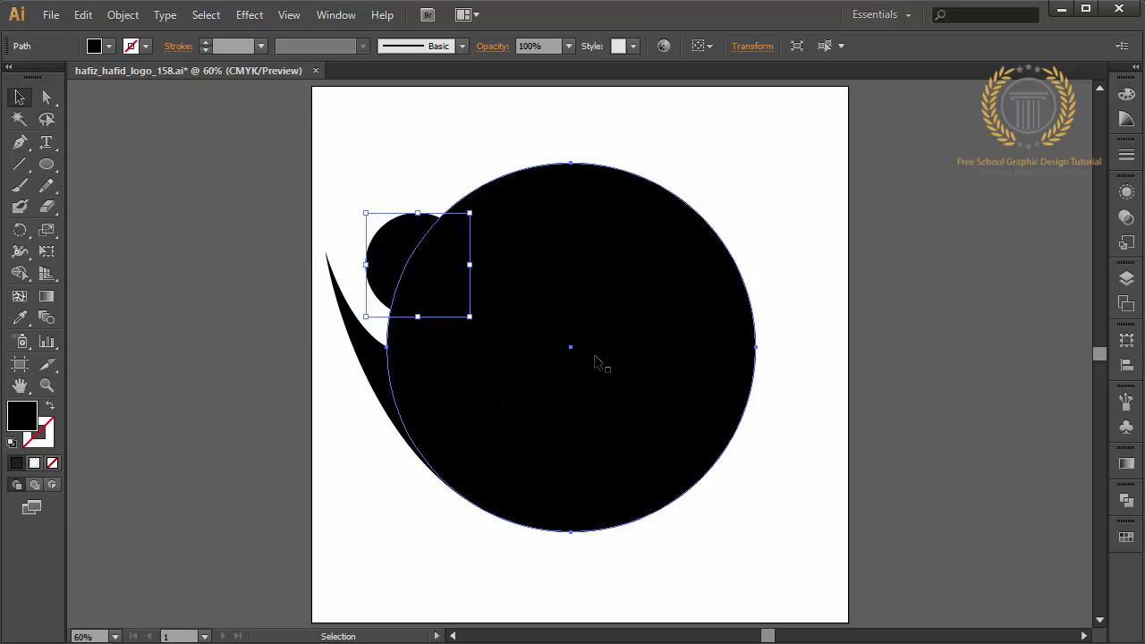
- Fill the head and swoosh grey 969696 and duplicate the big circle offset up-left
left_click(600, 361)
left_click(478, 430)
left_click(375, 255, "shift")
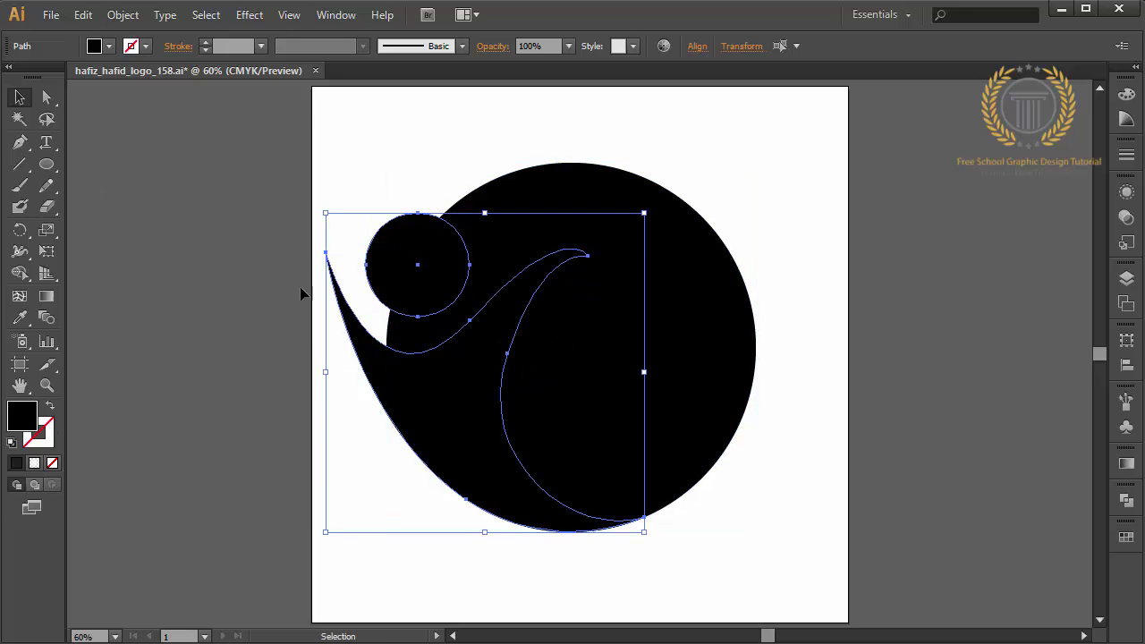
double_click(22, 416)
left_click_drag(772, 271, 683, 271)
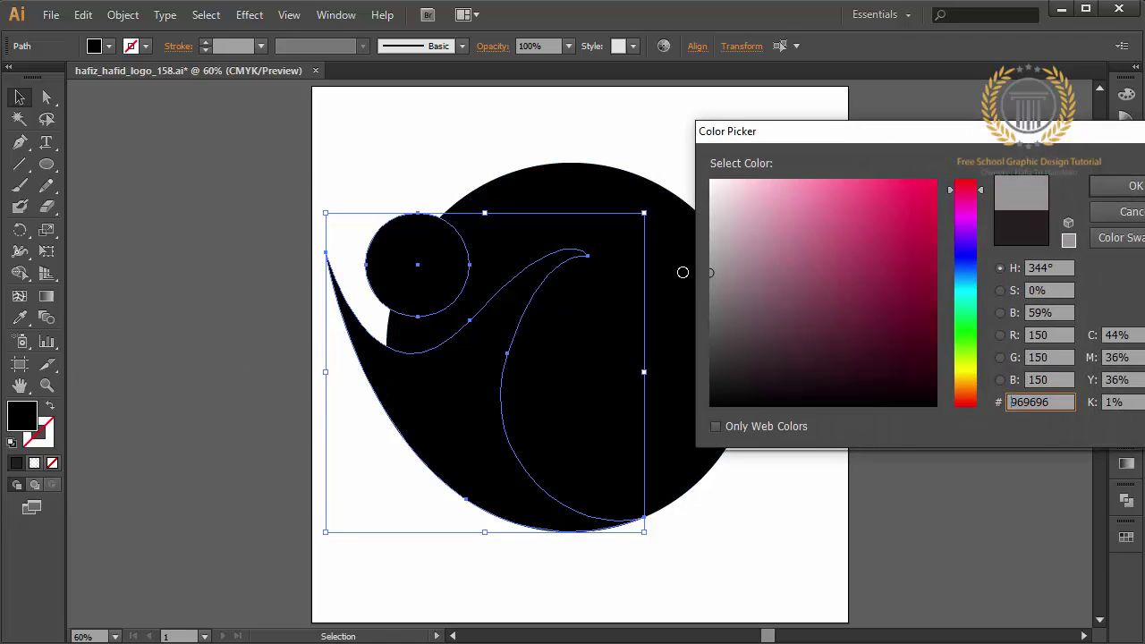
key("Return")
left_click(624, 358)
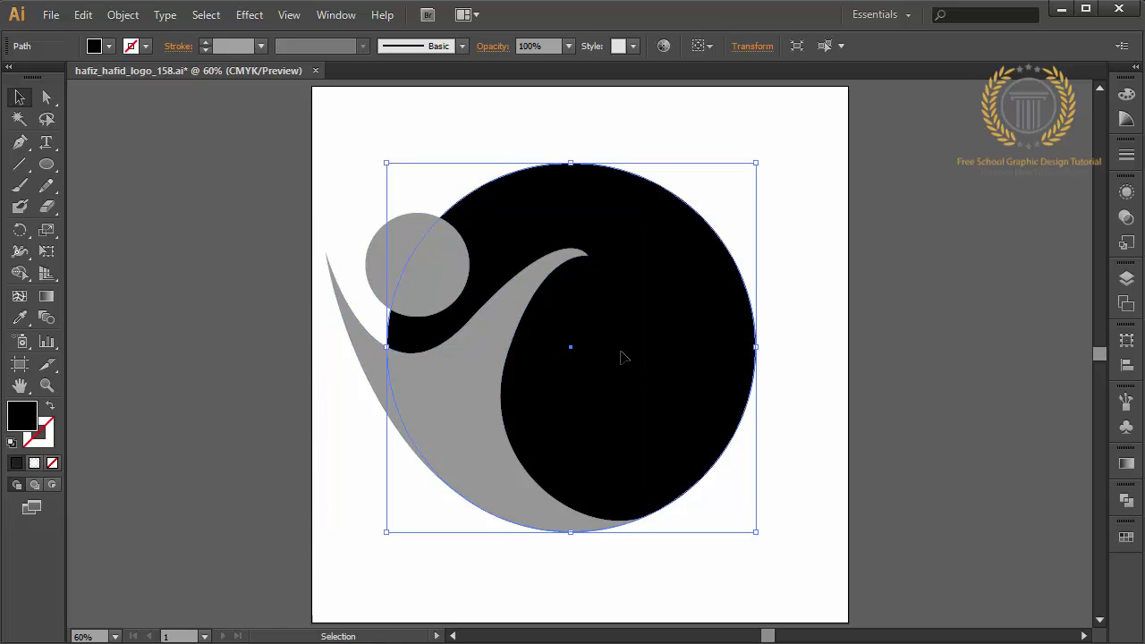
mouse_move(624, 358)
left_mouse_down()
mouse_move(581, 349)
mouse_move(585, 327)
mouse_move(582, 339)
left_mouse_up()
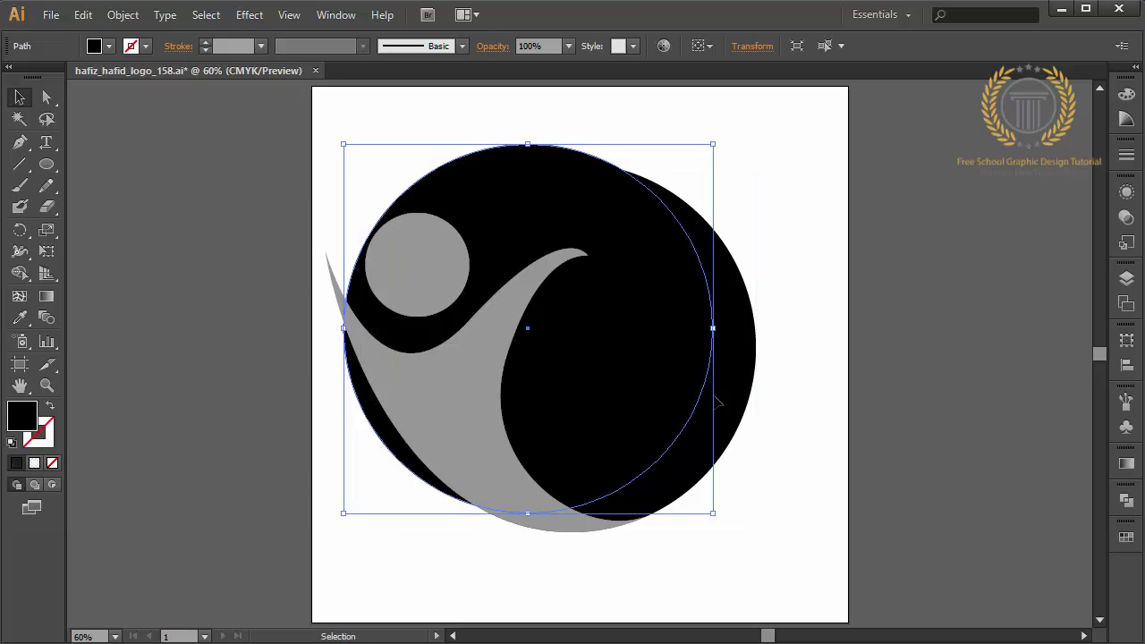
- Subtract the offset circle copy from the original with Minus Front, leaving a crescent
left_click(729, 404, "shift")
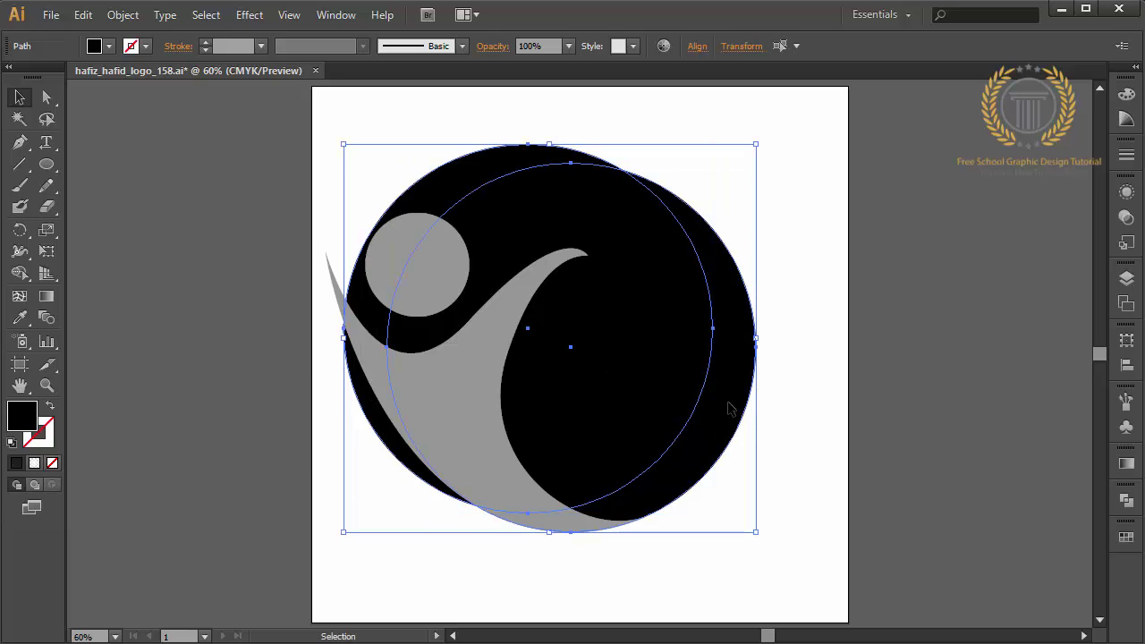
left_click(1125, 508)
left_click(948, 528)
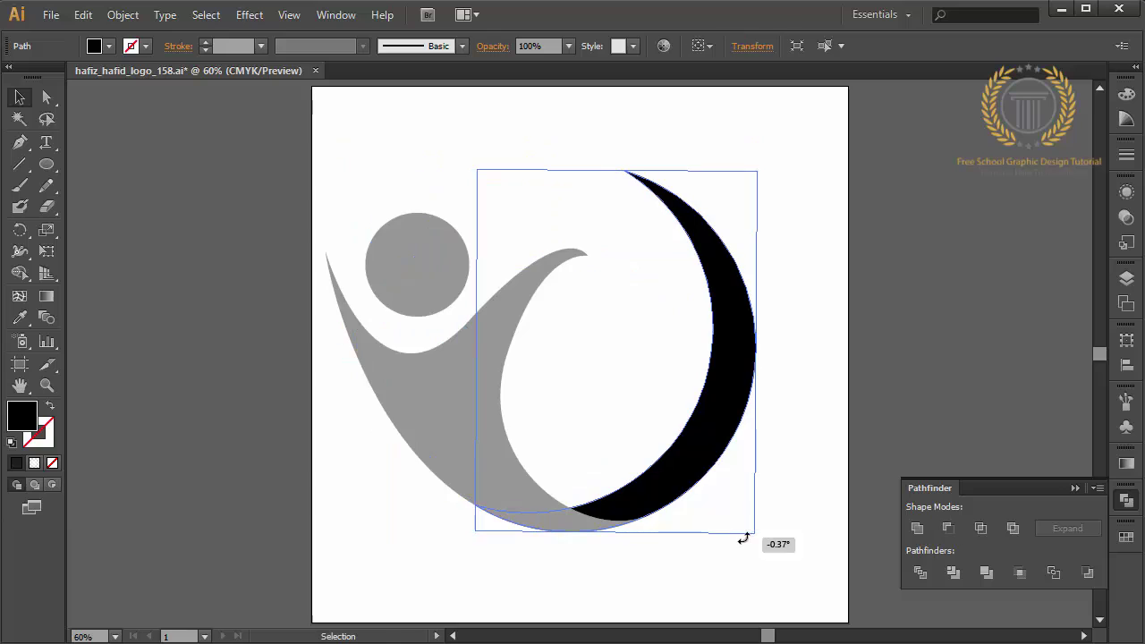
- Draw a closed pen path extending the crescent's lower end along its bottom edge
left_click(20, 141)
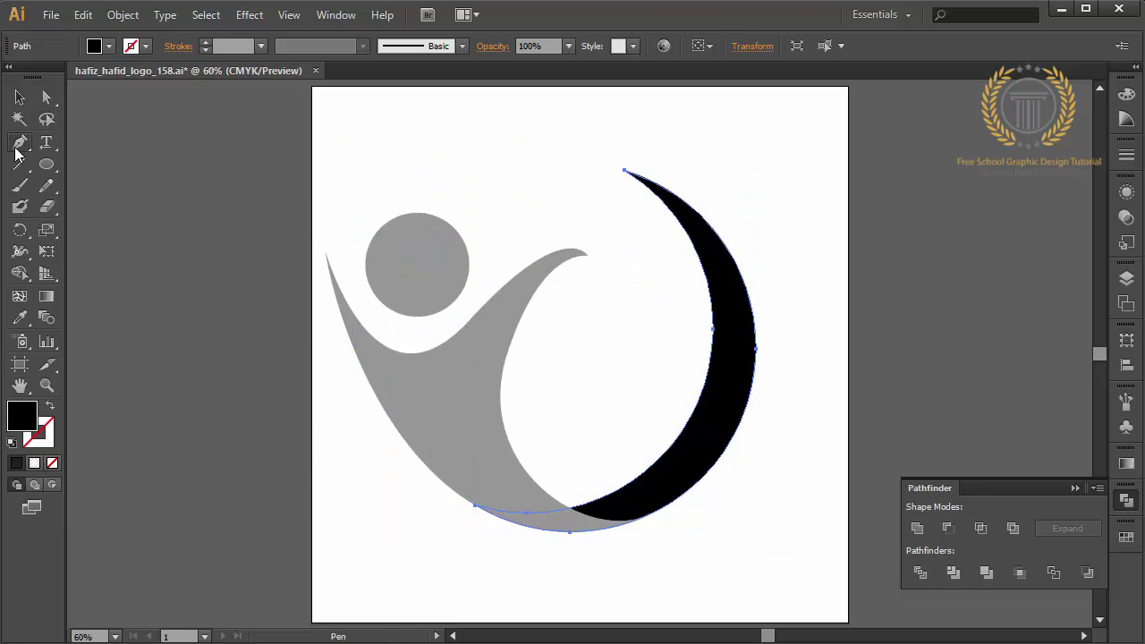
left_click(508, 441)
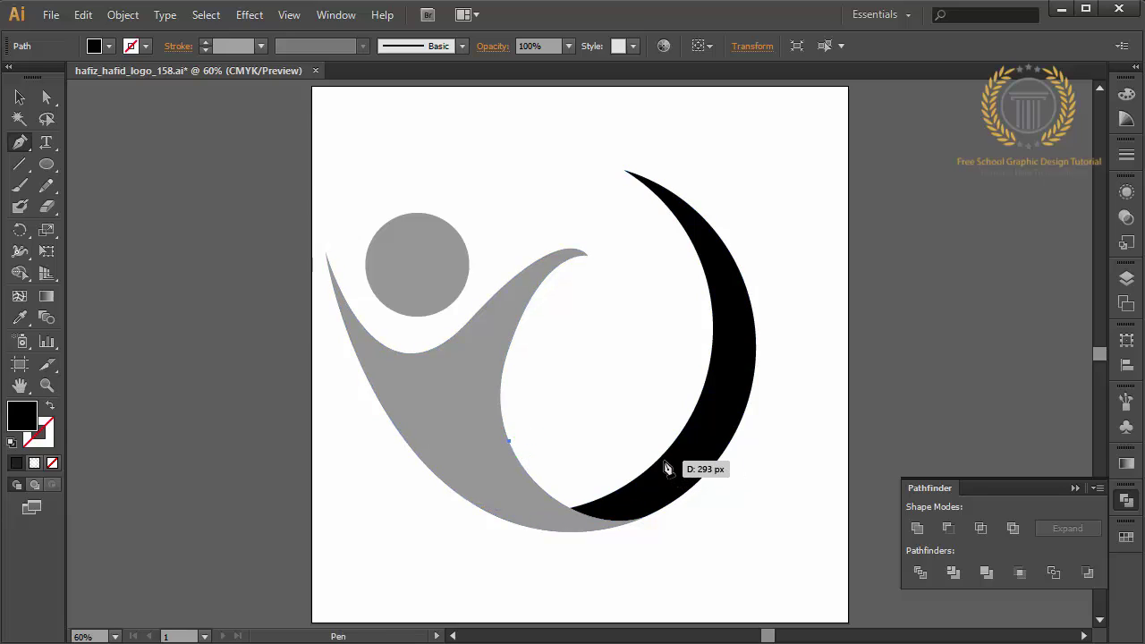
mouse_move(661, 457)
left_mouse_down()
mouse_move(741, 387)
mouse_move(747, 398)
left_mouse_up()
key("ctrl+z")
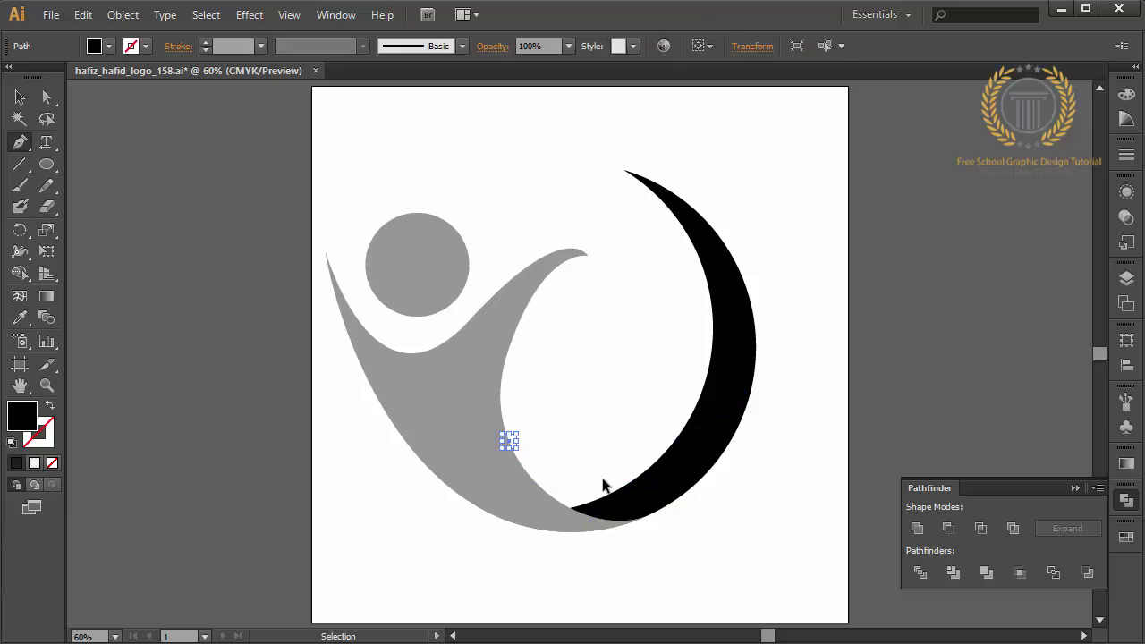
left_click_drag(626, 461, 717, 428)
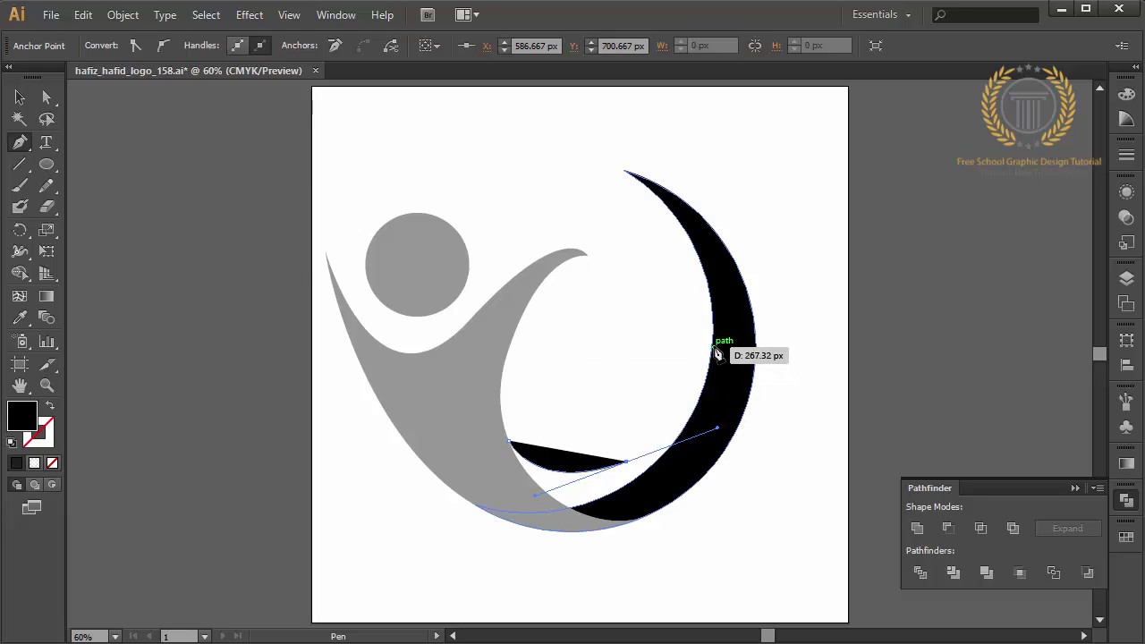
key("ctrl")
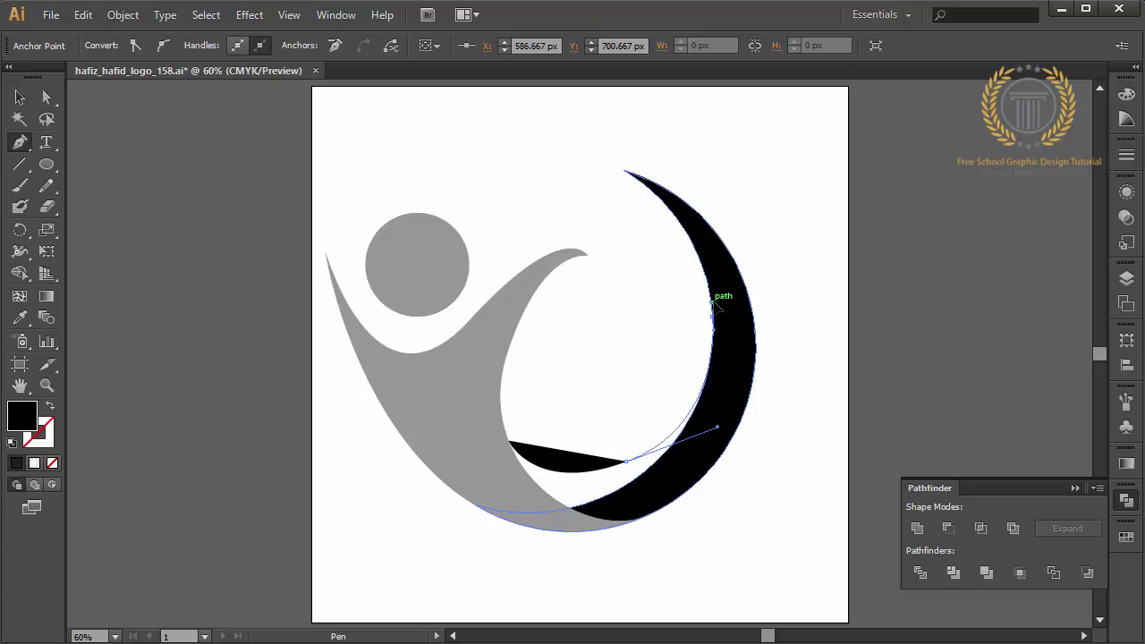
left_click(711, 306)
left_click(735, 394)
left_click(644, 499)
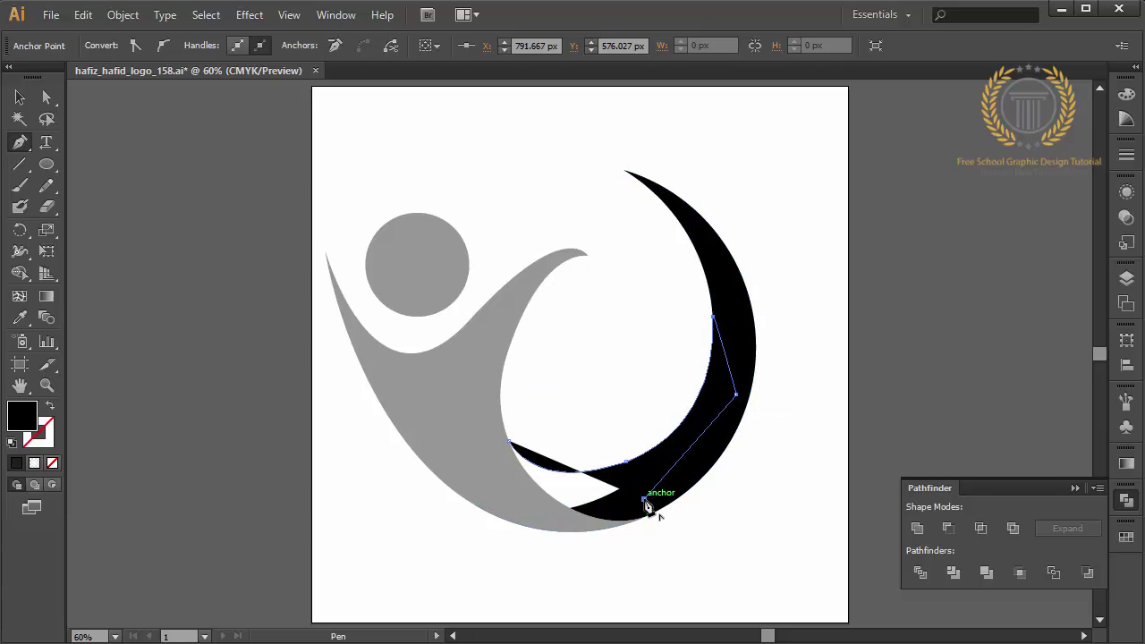
left_click_drag(590, 511, 500, 418)
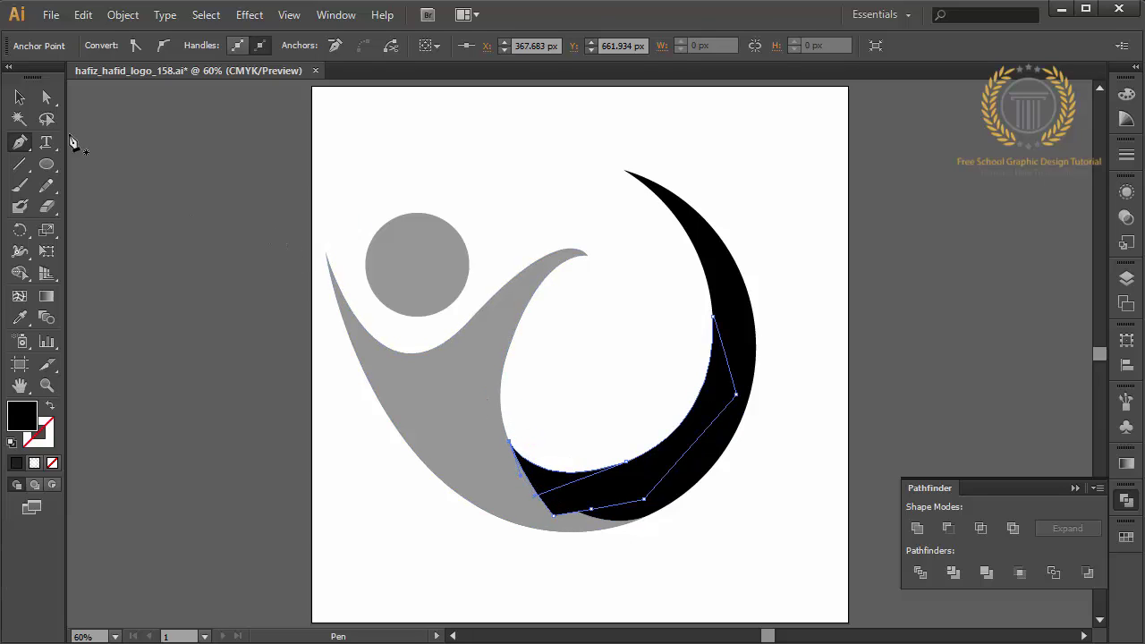
- Unite the new piece with the black crescent into a single shape
left_click(19, 99)
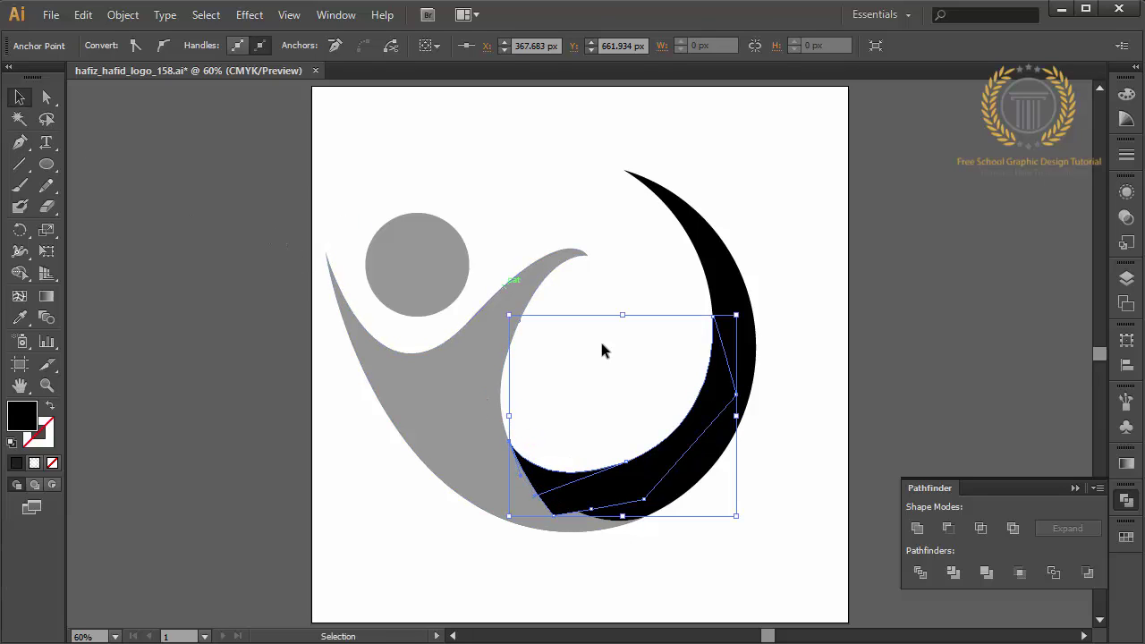
left_click(703, 465, "shift")
left_click(923, 531)
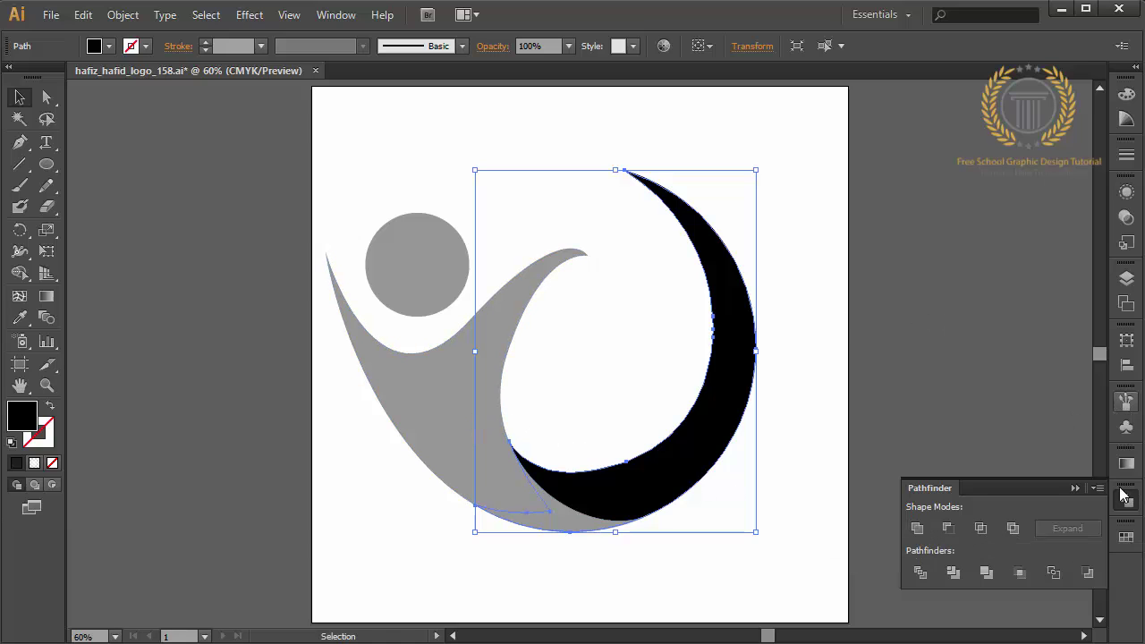
- Apply the purple-to-magenta gradient swatch to the crescent and angle it diagonally
left_click(1124, 537)
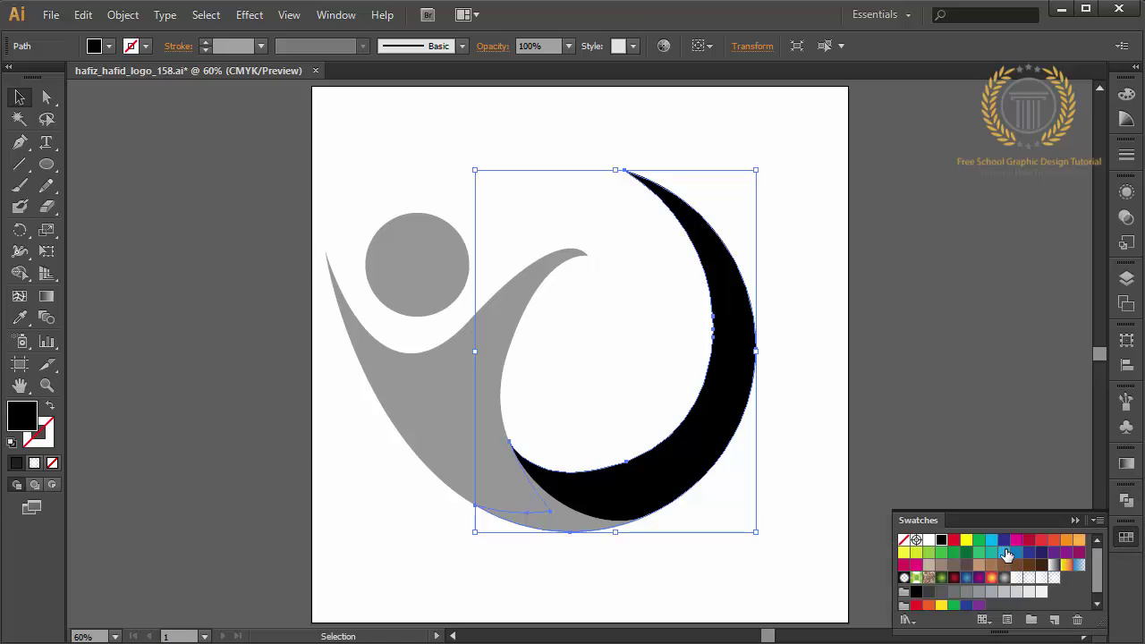
left_click(979, 578)
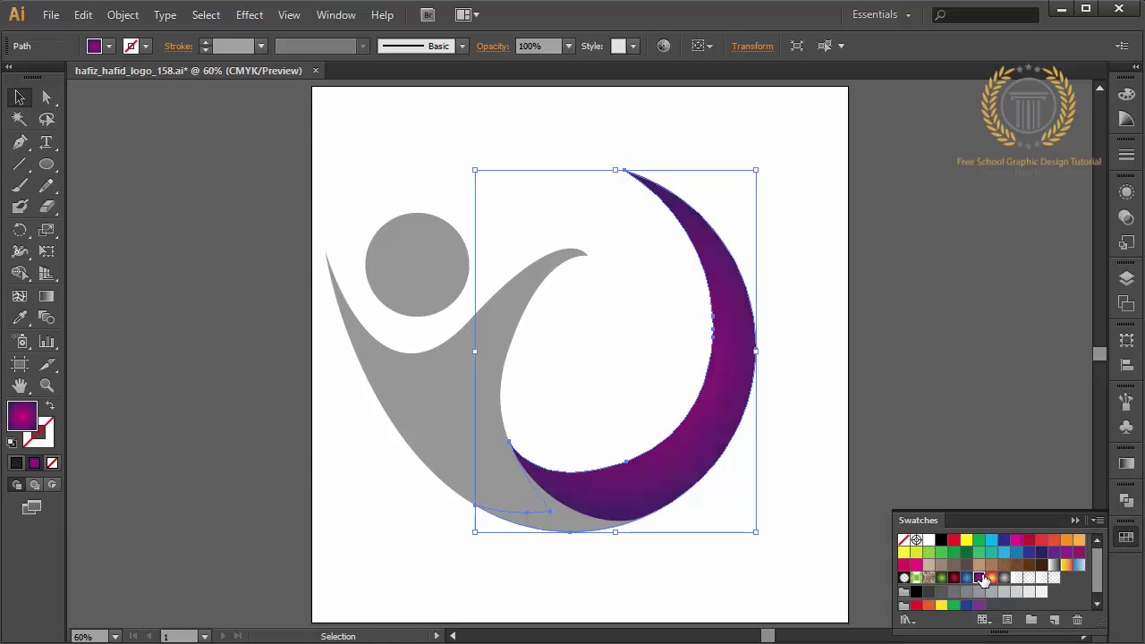
left_click(45, 298)
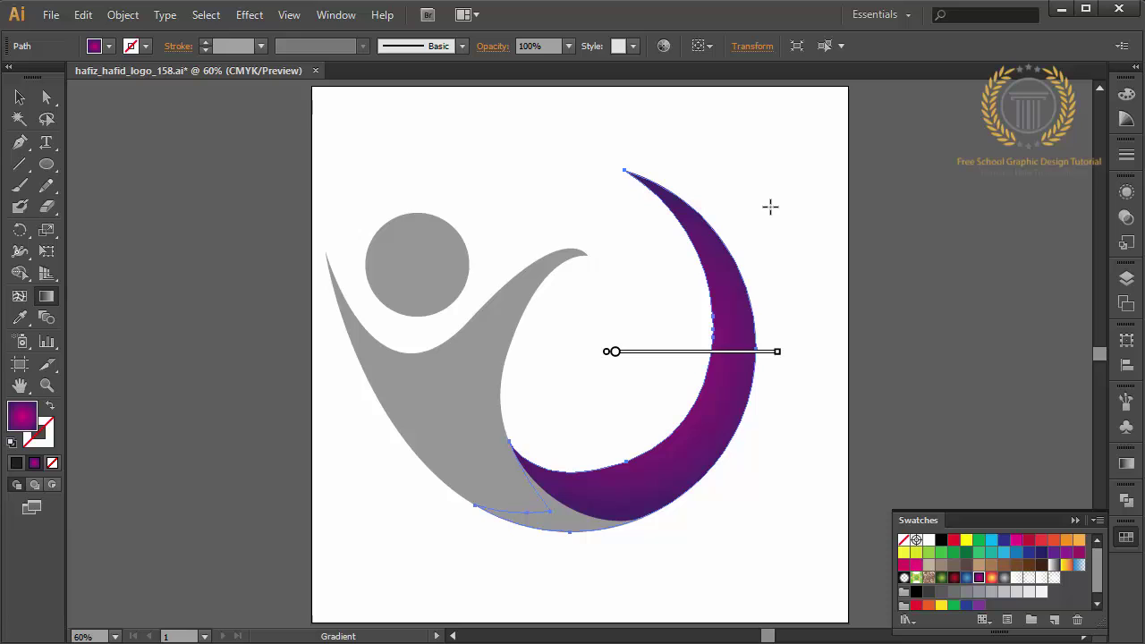
left_click_drag(766, 204, 581, 617)
- Give the figure and head the same purple gradient, angled toward the upper left
key("v")
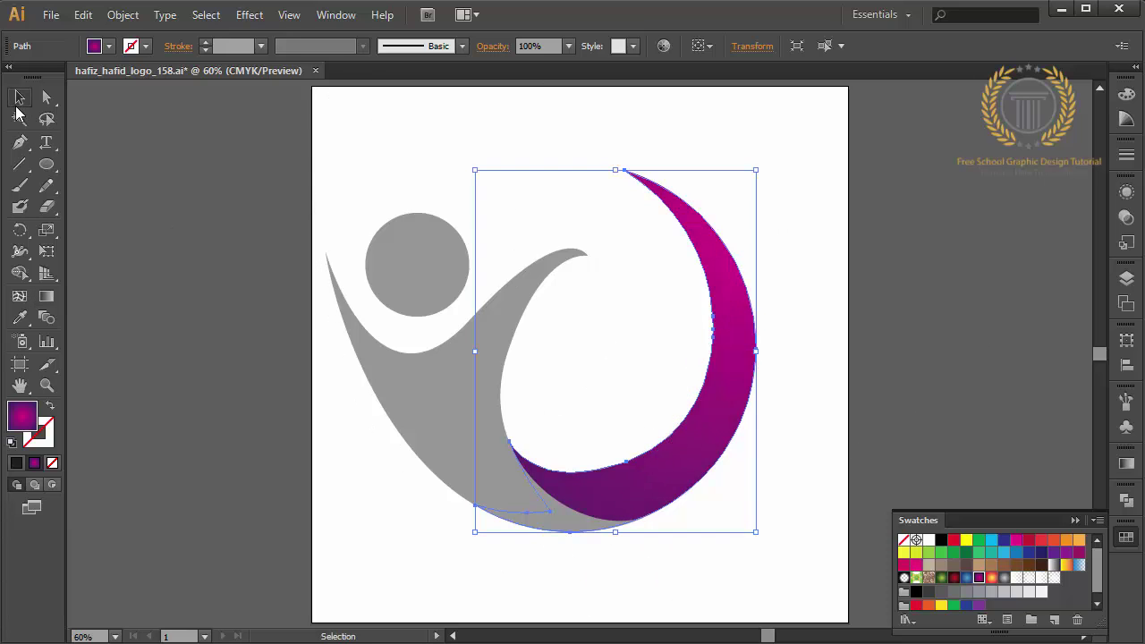
left_click(507, 463)
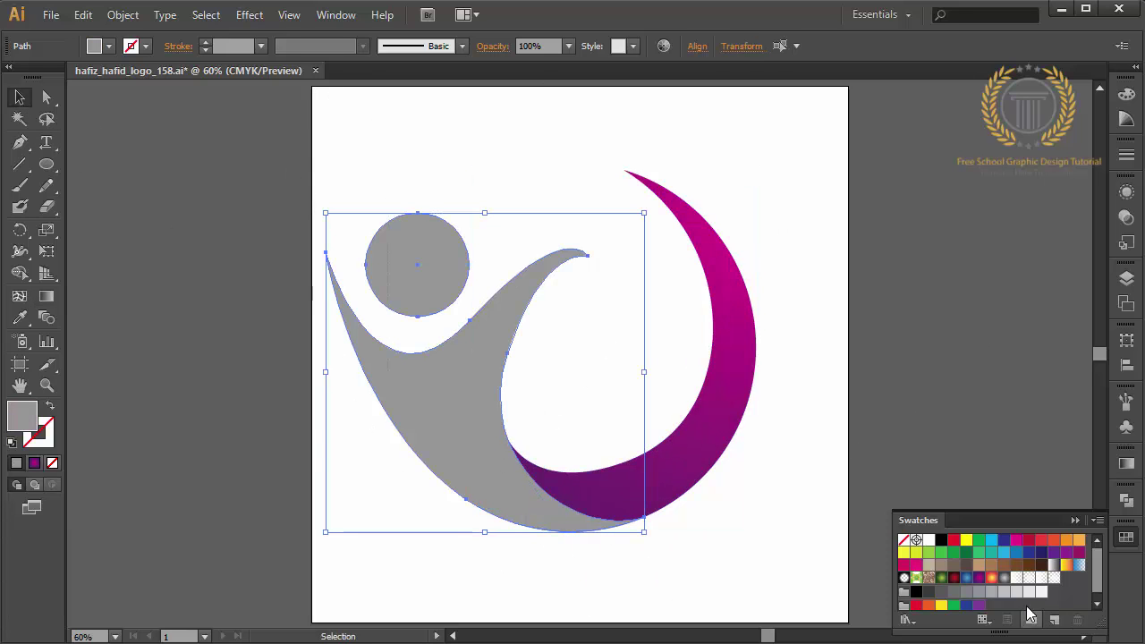
left_click(978, 577)
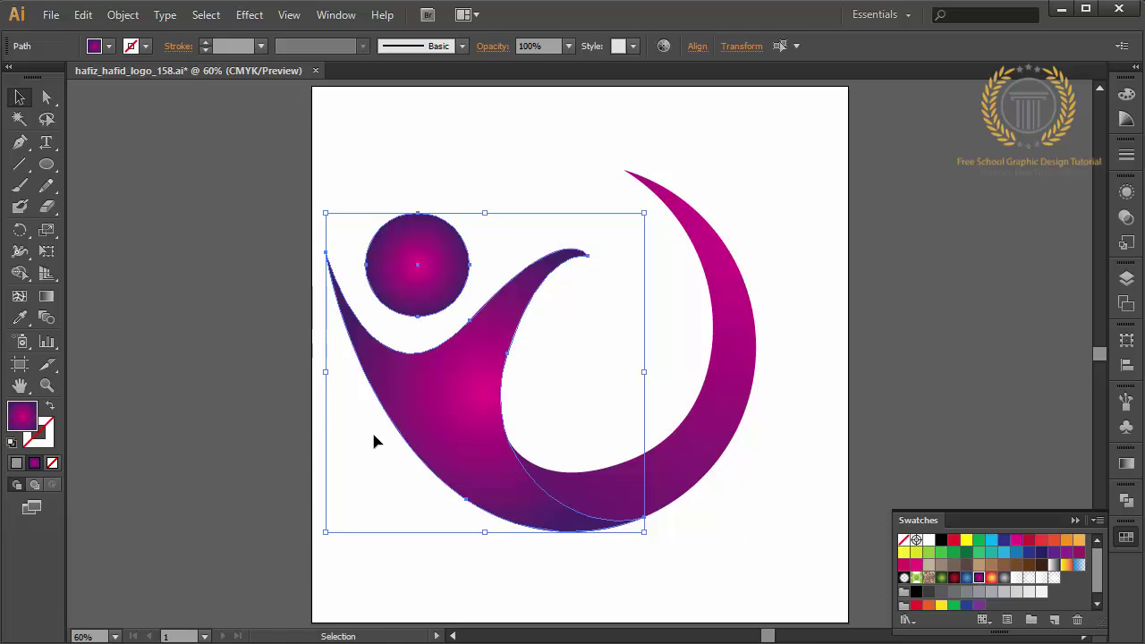
left_click(47, 297)
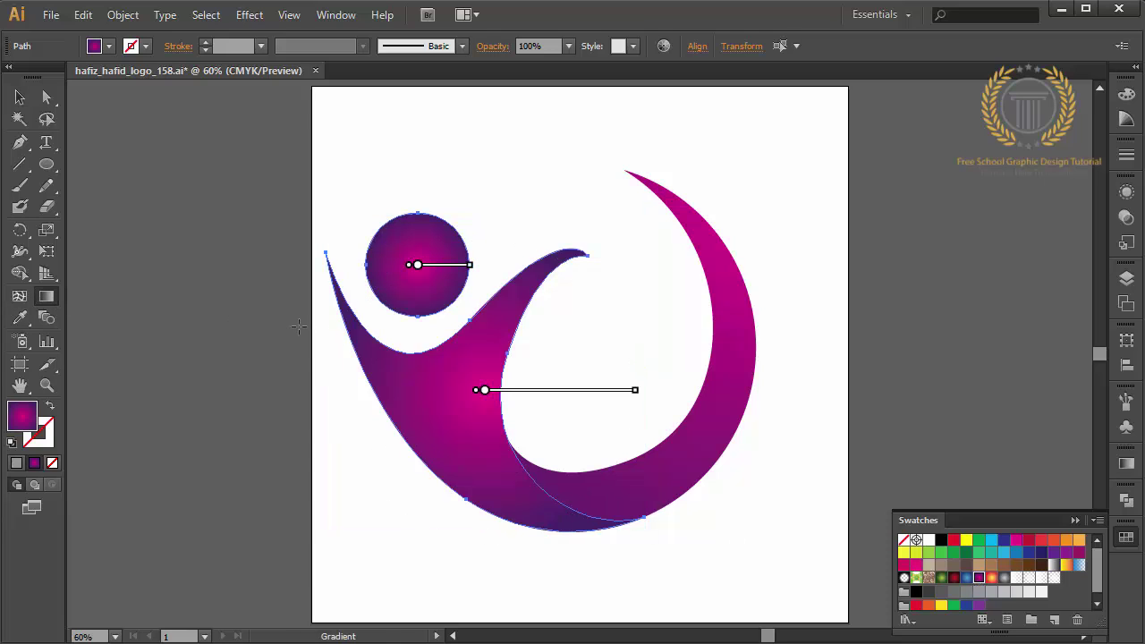
left_click_drag(298, 326, 606, 476)
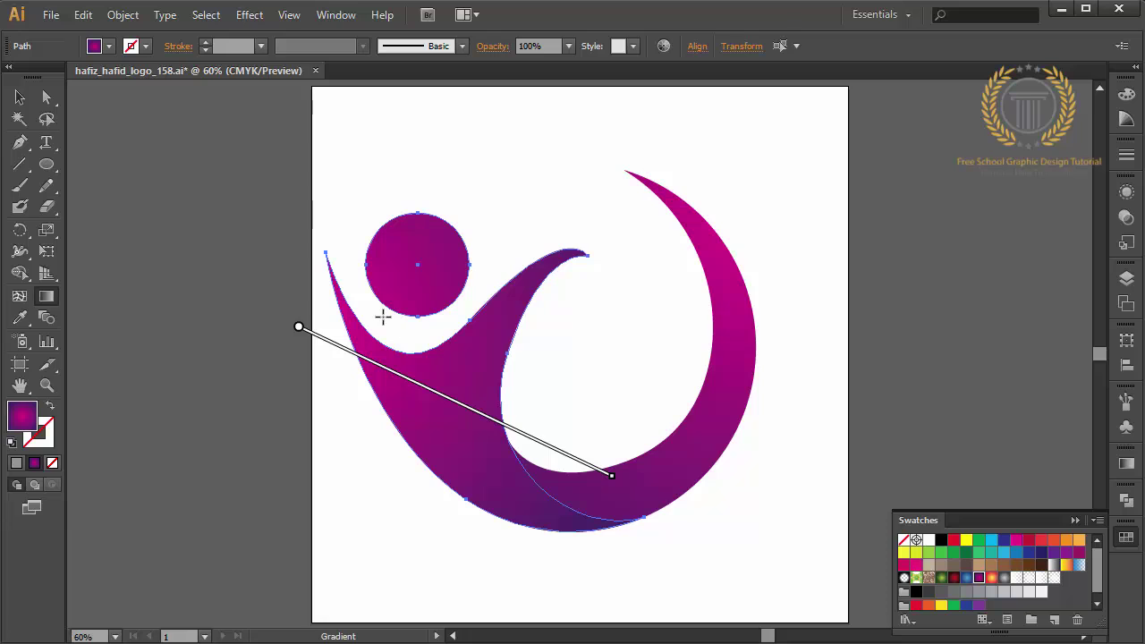
left_click_drag(561, 417, 212, 305)
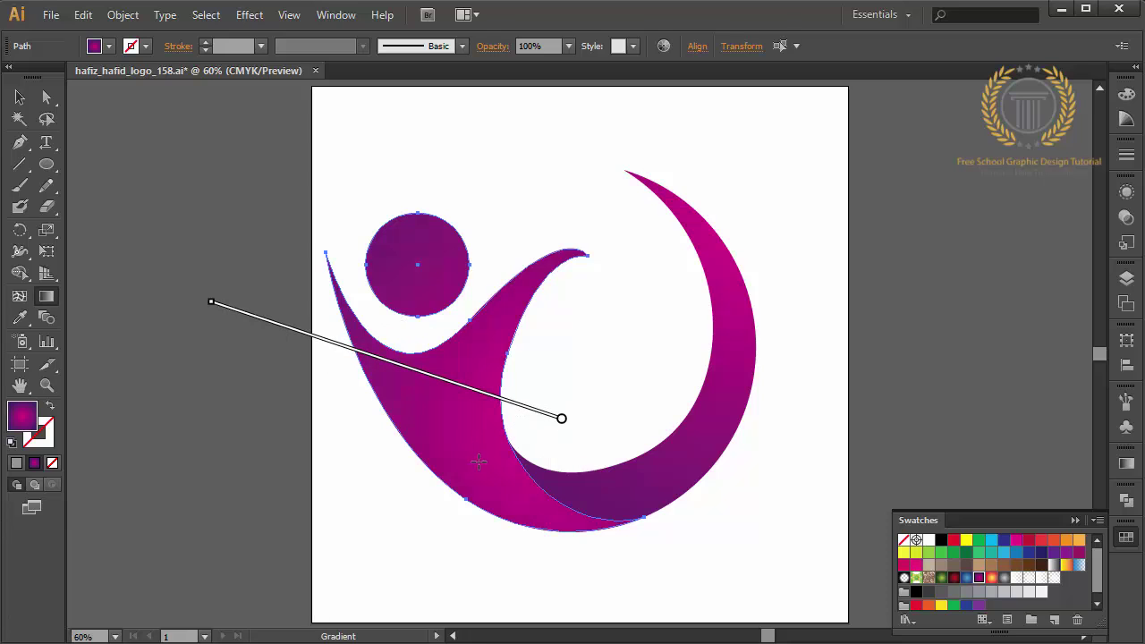
- Nudge the head circle slightly left and raise the arm-tip anchor up and right
left_click(47, 97)
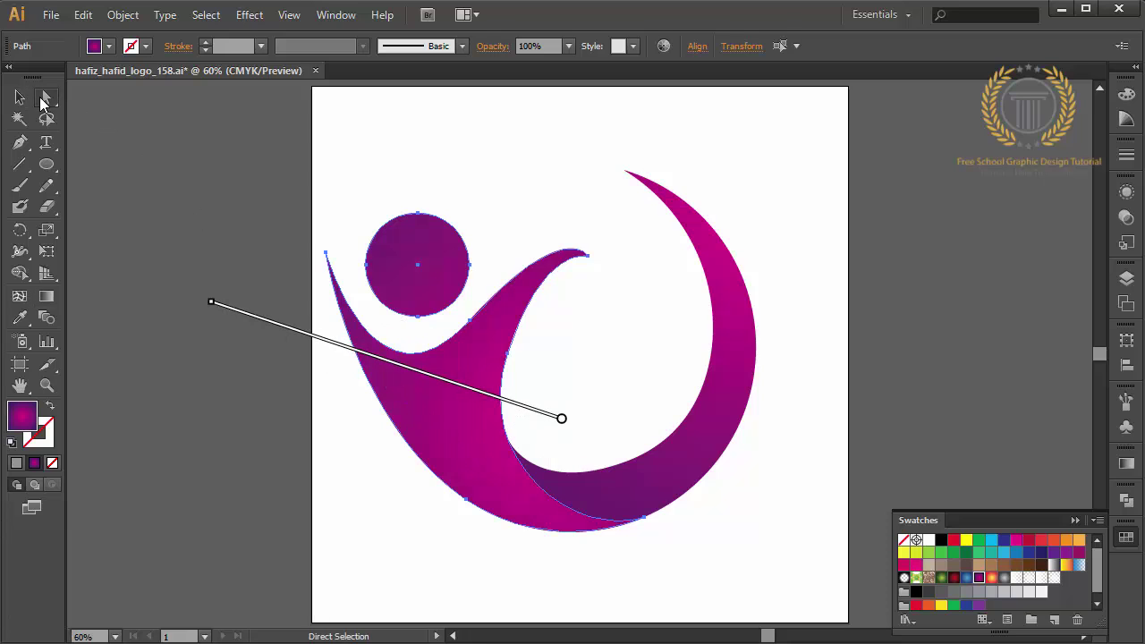
left_click(436, 185)
left_click_drag(427, 283, 422, 282)
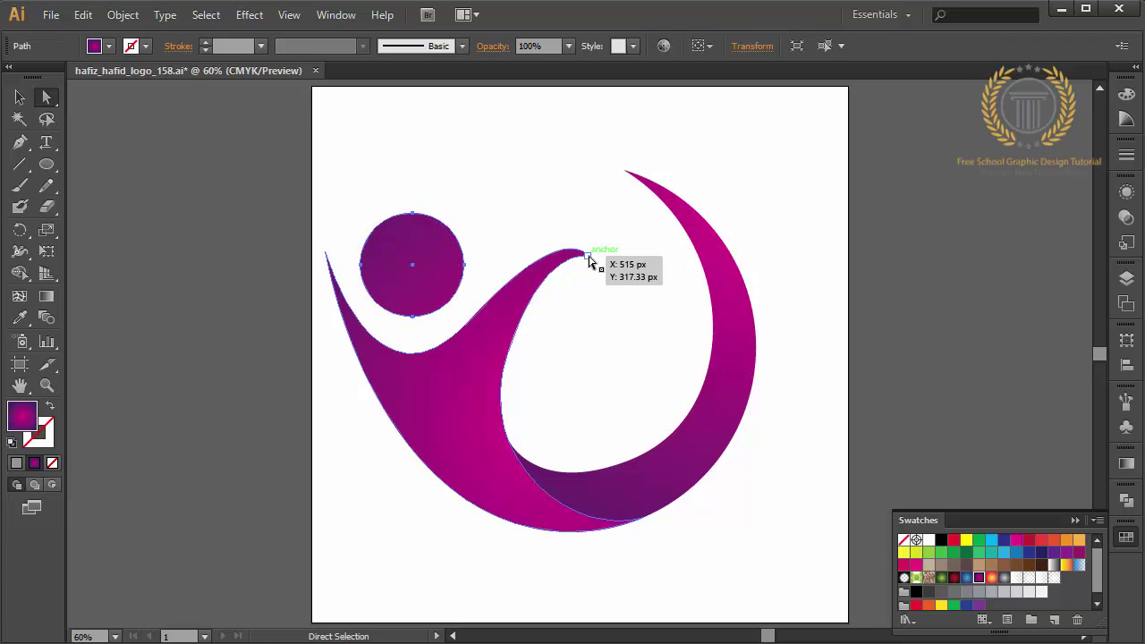
left_click_drag(588, 256, 599, 225)
left_click(617, 275)
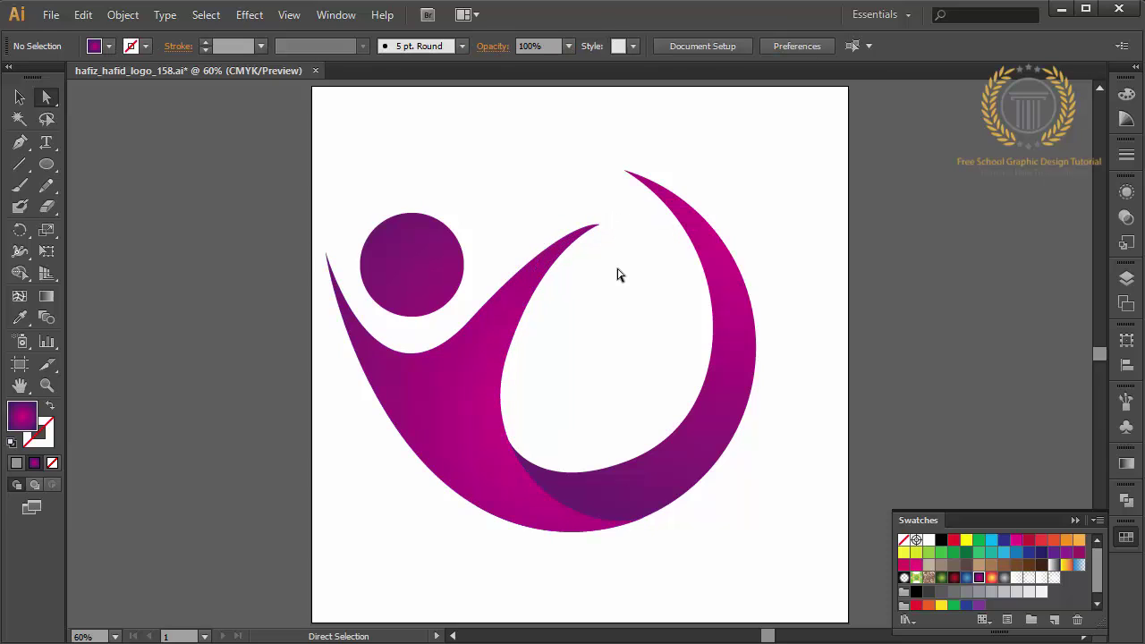
- Reshape the raised arm's curve by adjusting its direction handles
left_click(574, 253)
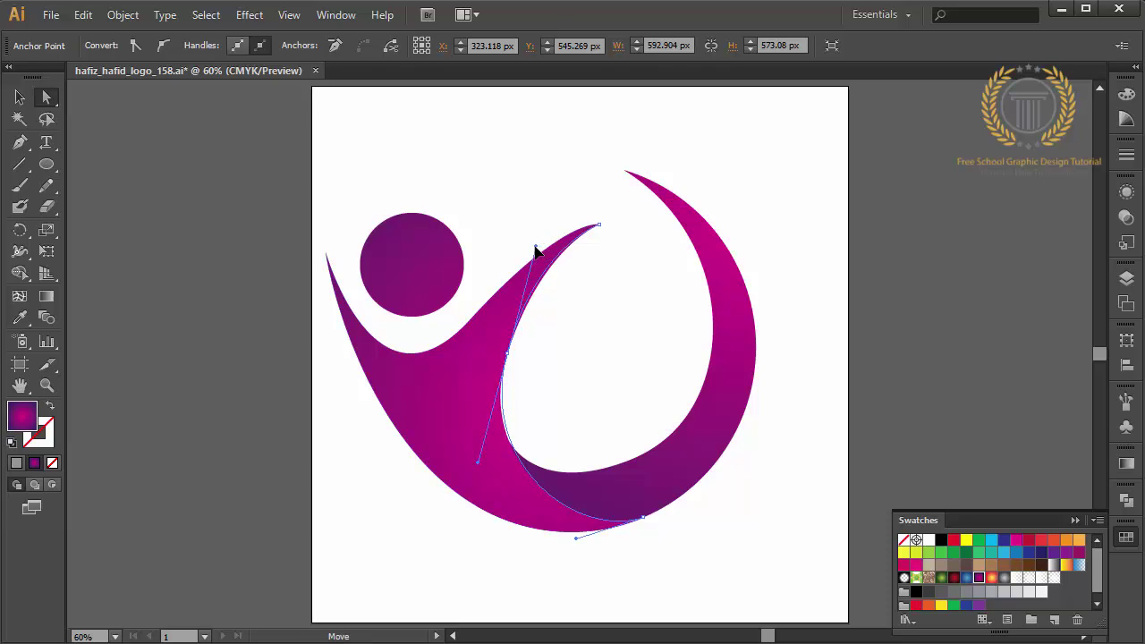
left_click_drag(540, 251, 563, 216)
left_click(471, 320)
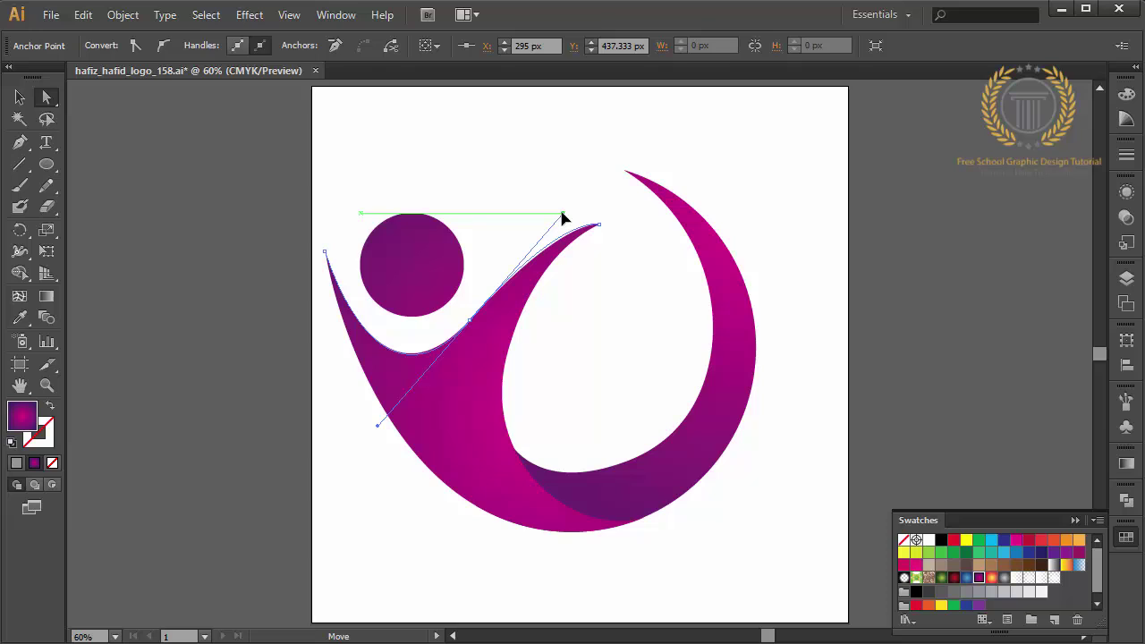
left_click(509, 216)
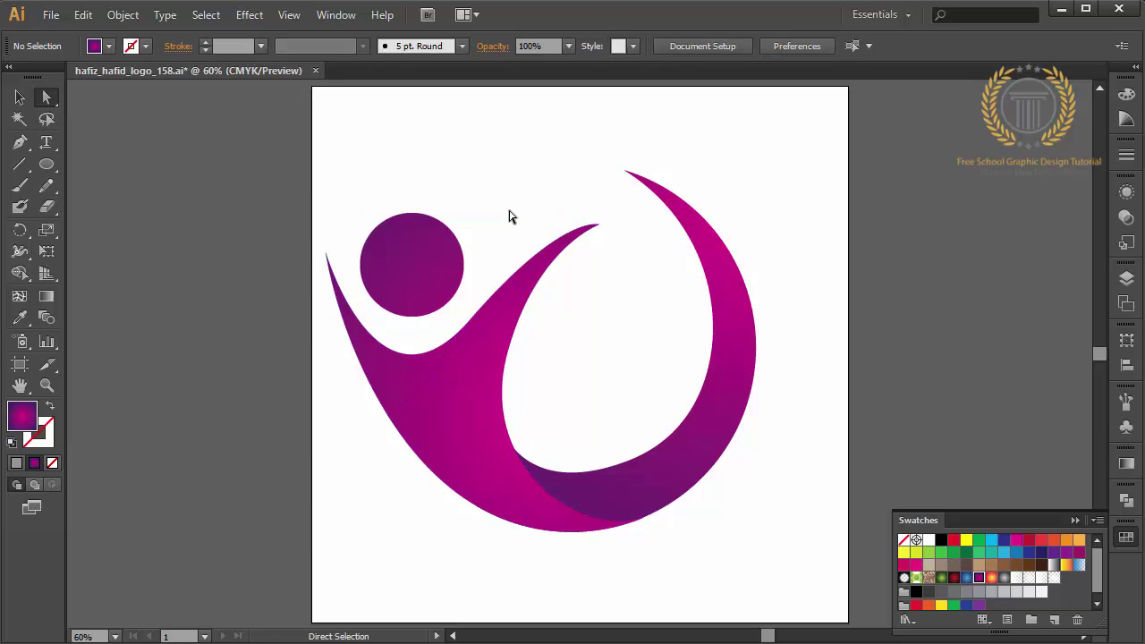
left_click(20, 96)
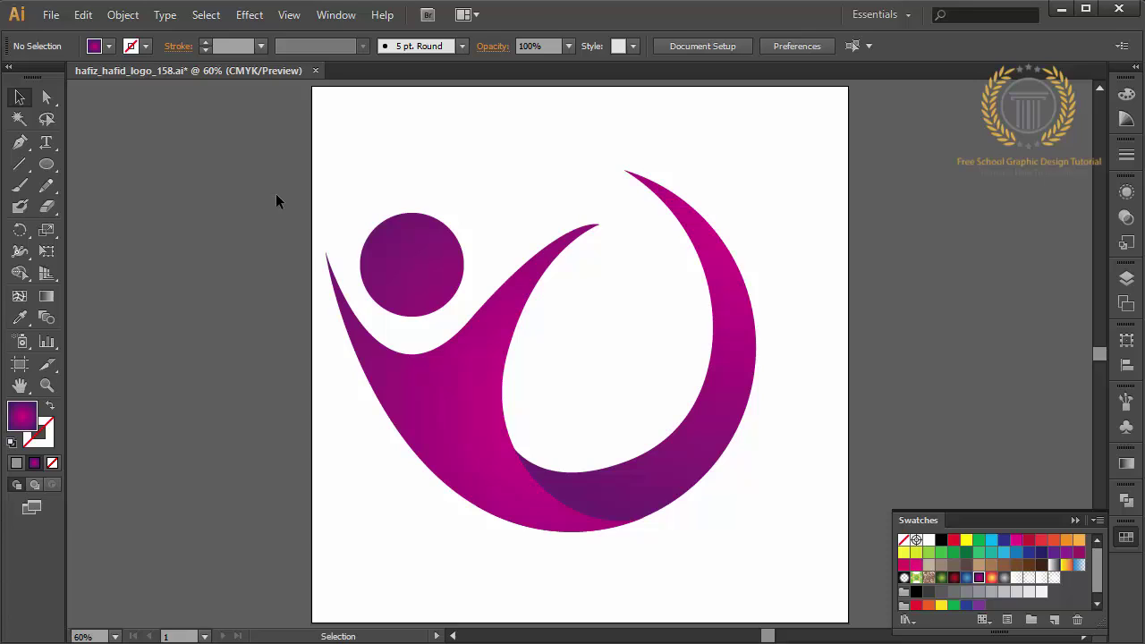
- Move the whole logo about 12 px right and slightly down
left_click_drag(277, 195, 833, 466)
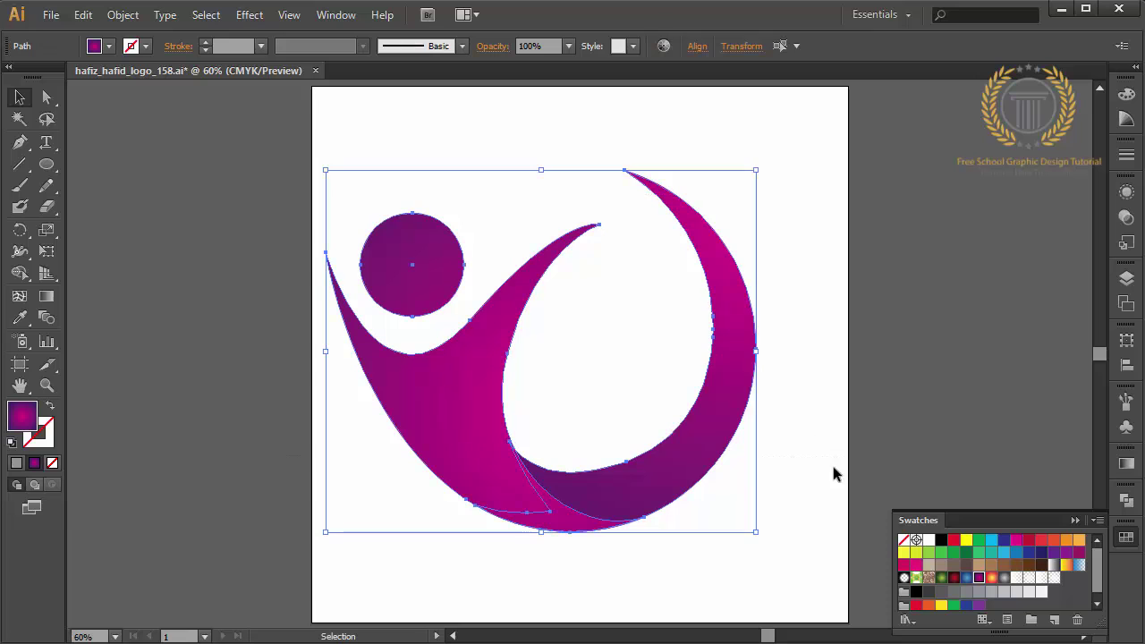
mouse_move(675, 464)
left_mouse_down()
mouse_move(702, 474)
mouse_move(714, 455)
left_mouse_up()
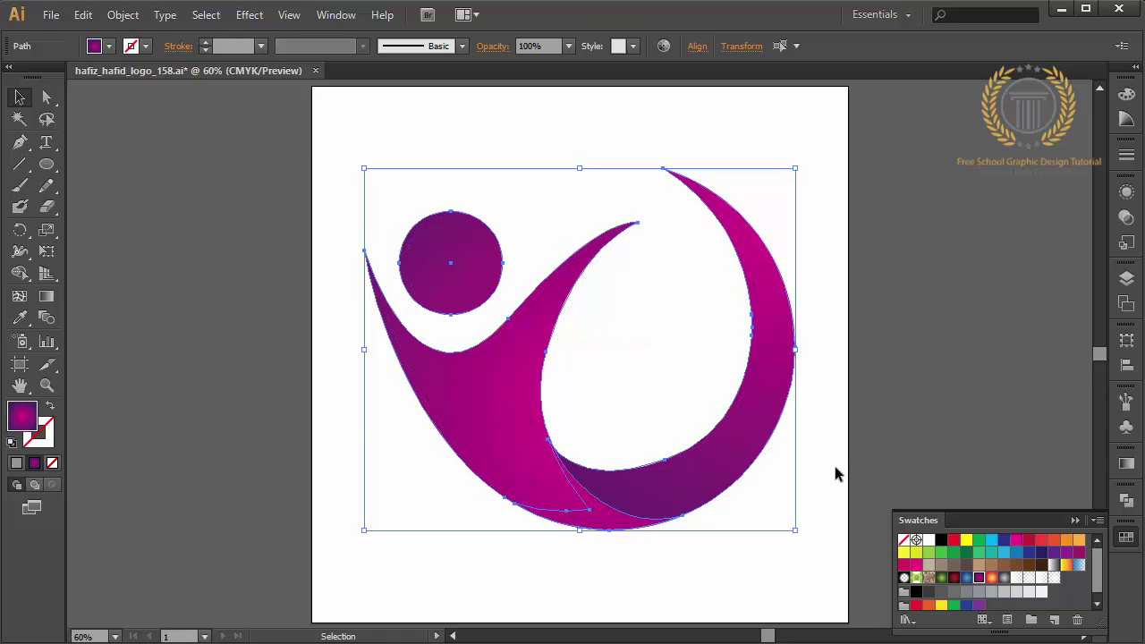
key("shift+Down")
key("shift+Down")
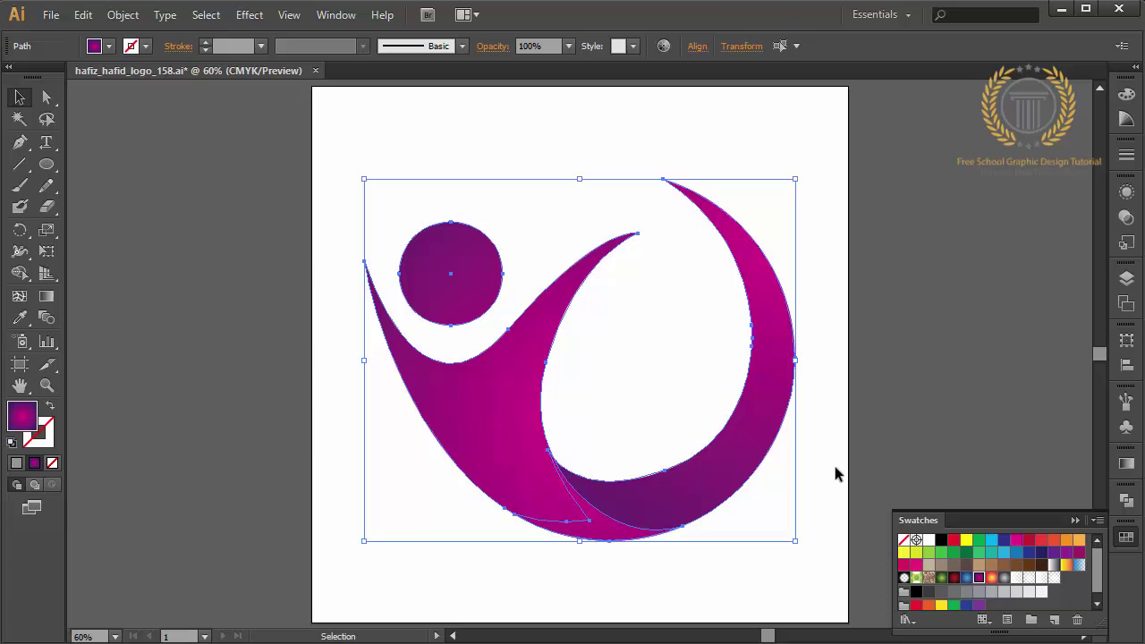
- Zoom in on the artwork and collapse the Swatches panel
key("a")
key("ctrl+minus")
key("ctrl+plus")
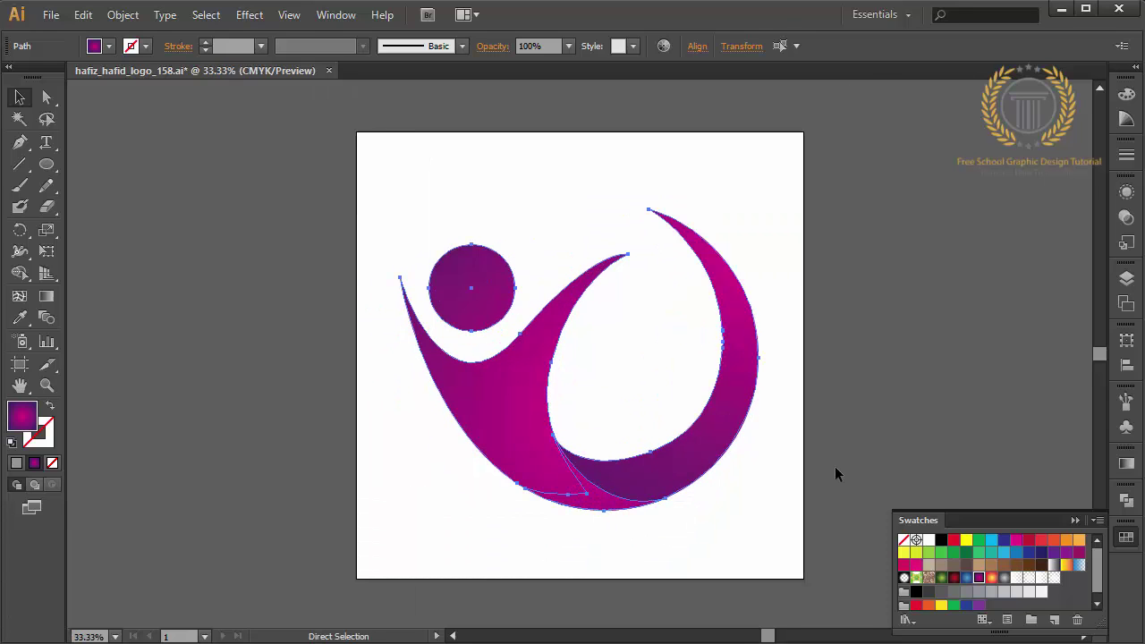
key("ctrl+plus")
key("ctrl+plus")
key("ctrl+plus")
key("ctrl+plus")
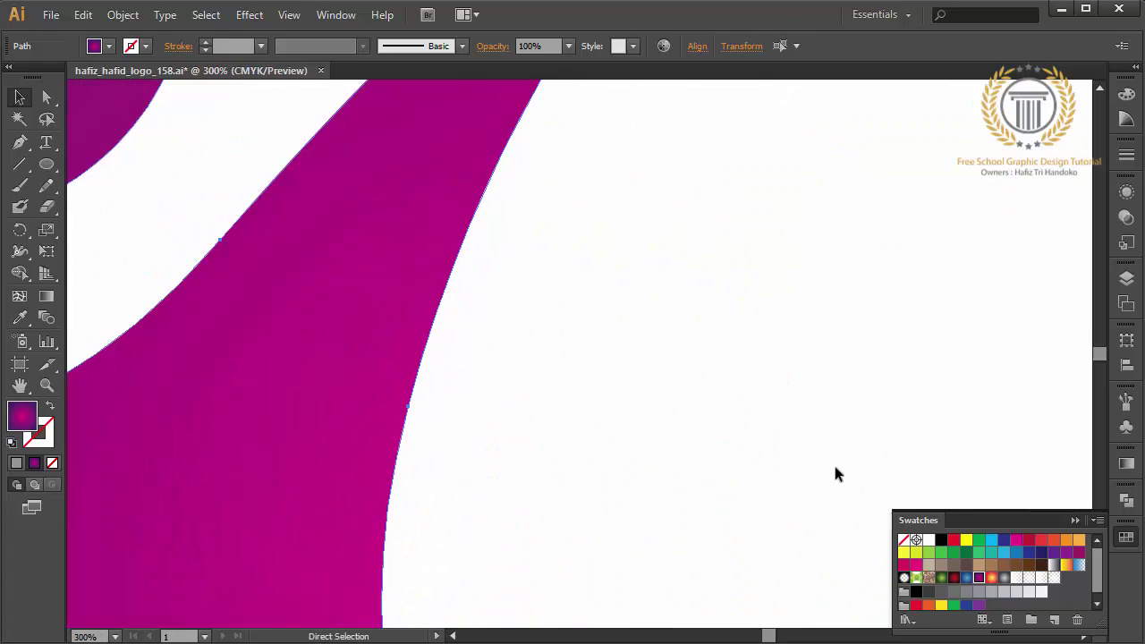
key("v")
left_click(1075, 522)
left_click(1083, 636)
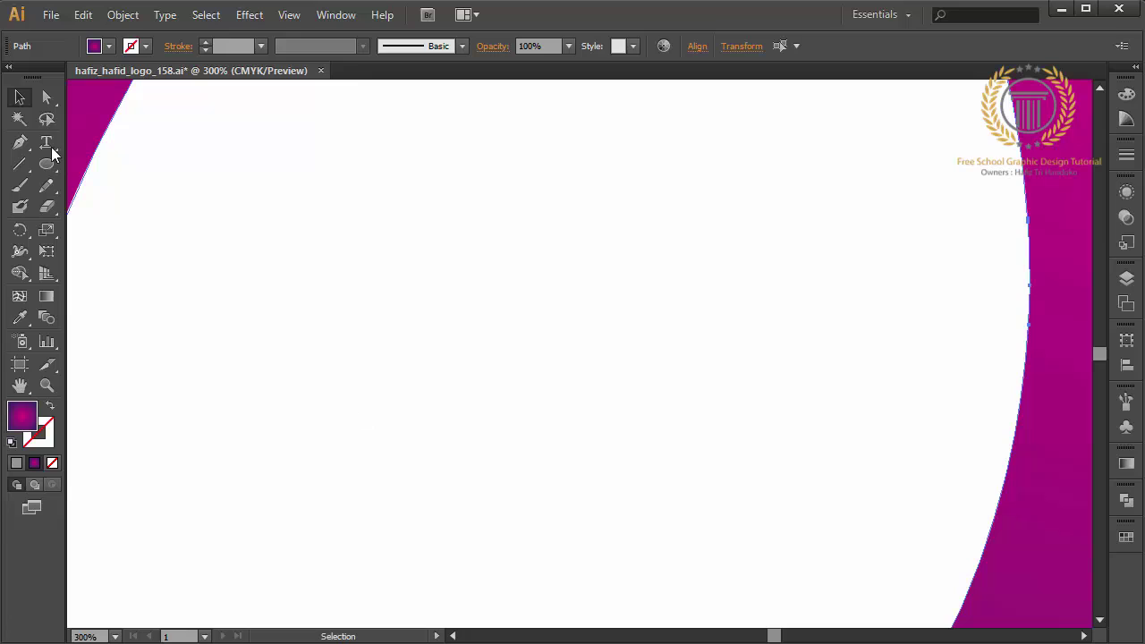
- Create a large area-type box reading 'see my channel to watch more video tutorial'
left_click(46, 143)
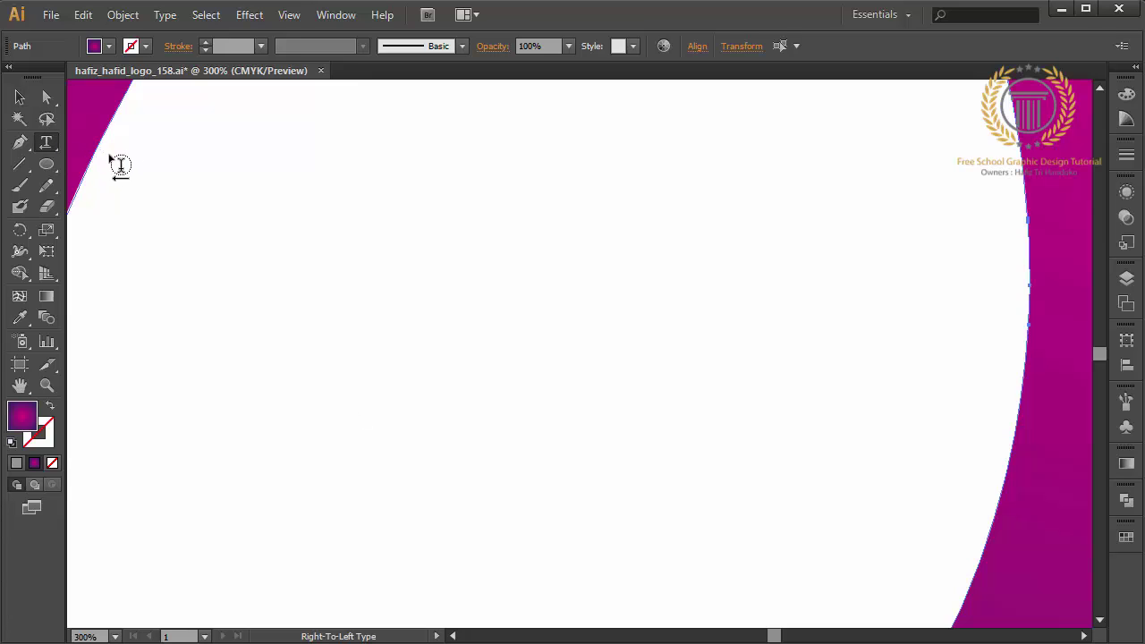
left_click(577, 488)
key("ctrl+z")
left_click_drag(124, 154, 939, 587)
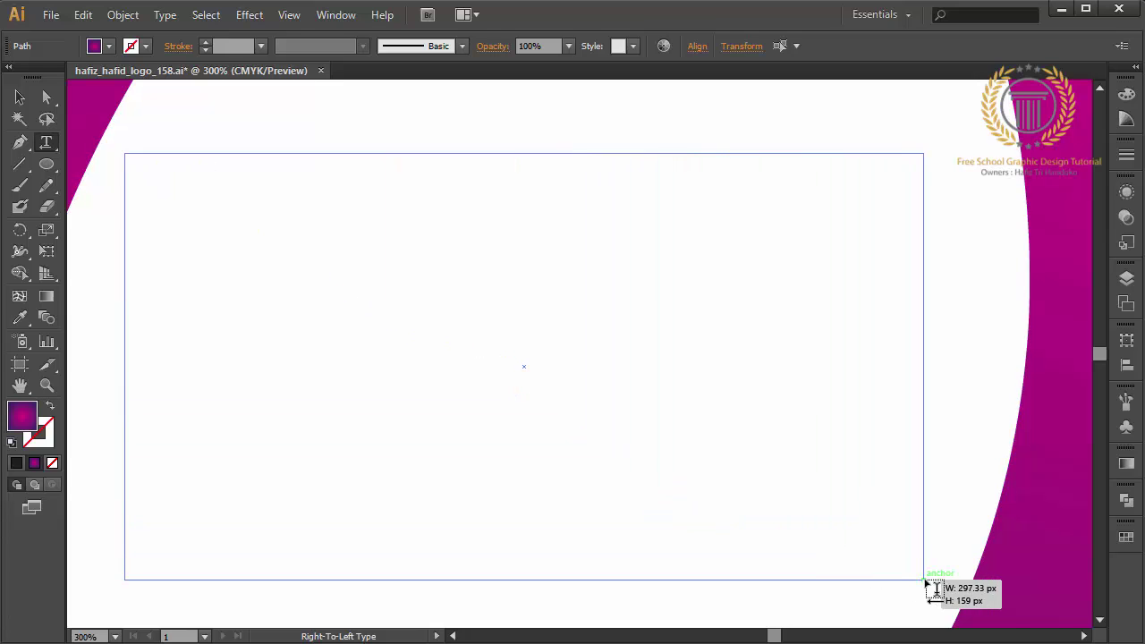
type("see m")
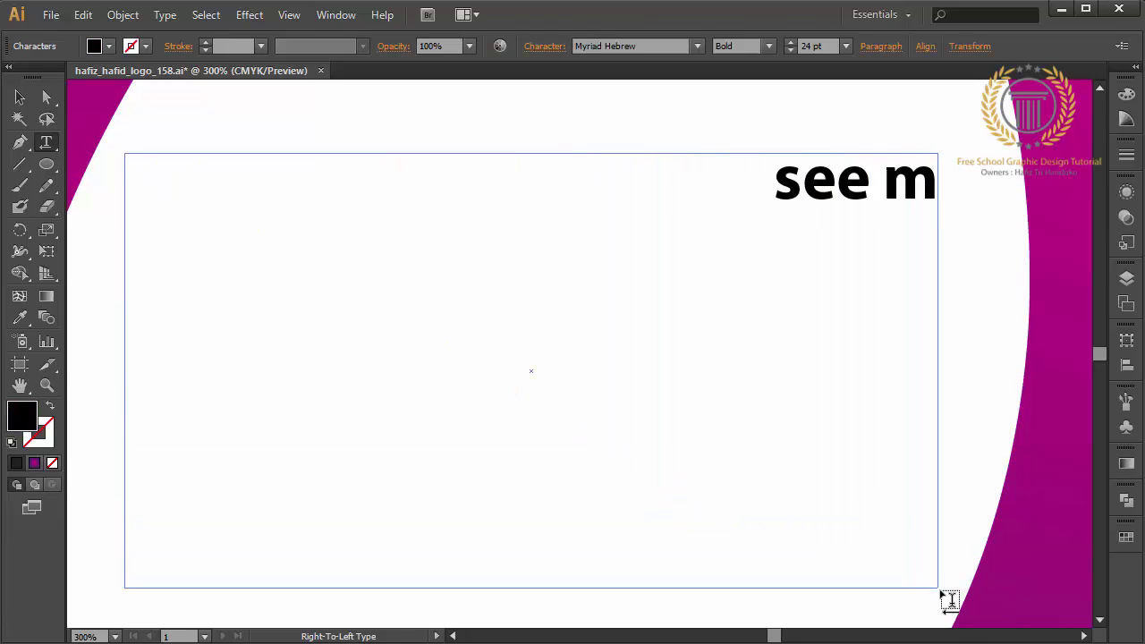
type("y channel")
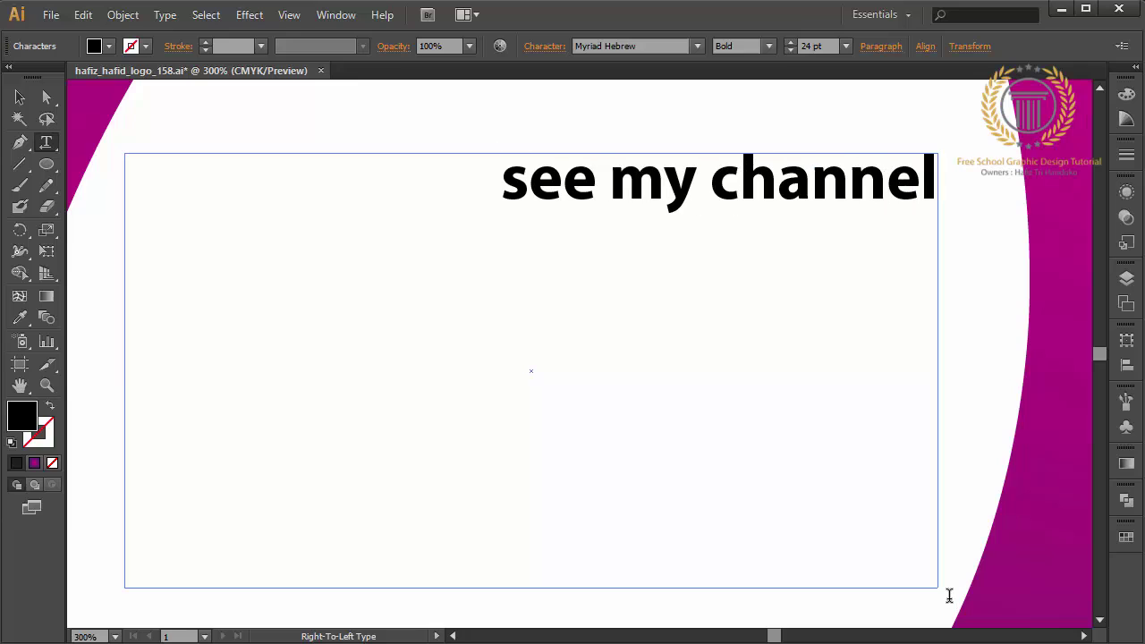
type(" to")
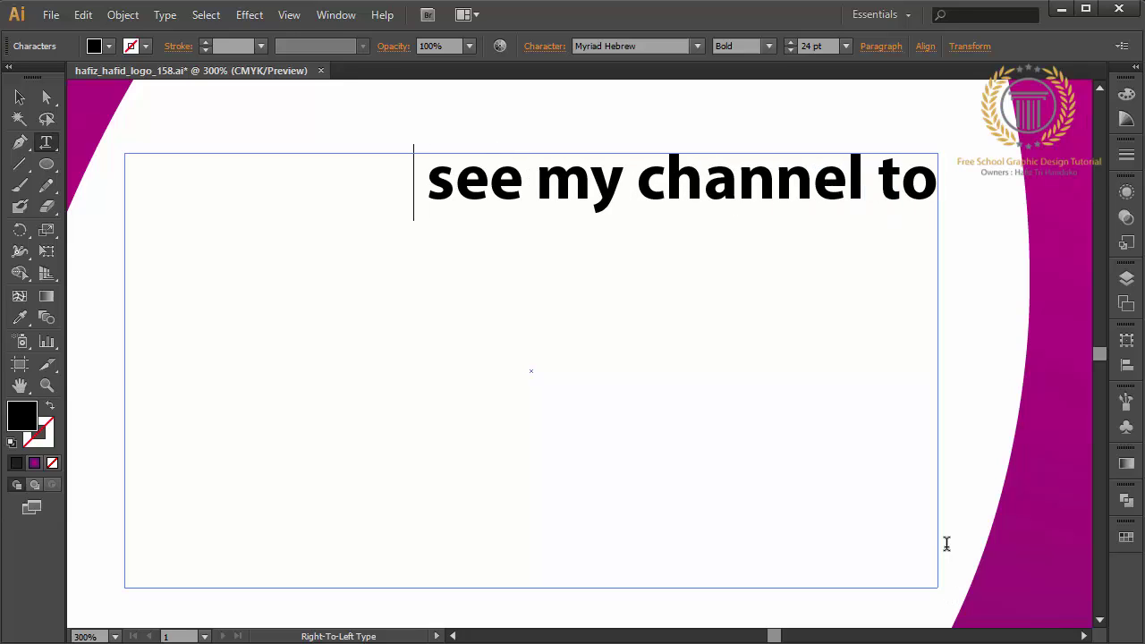
type(" watch")
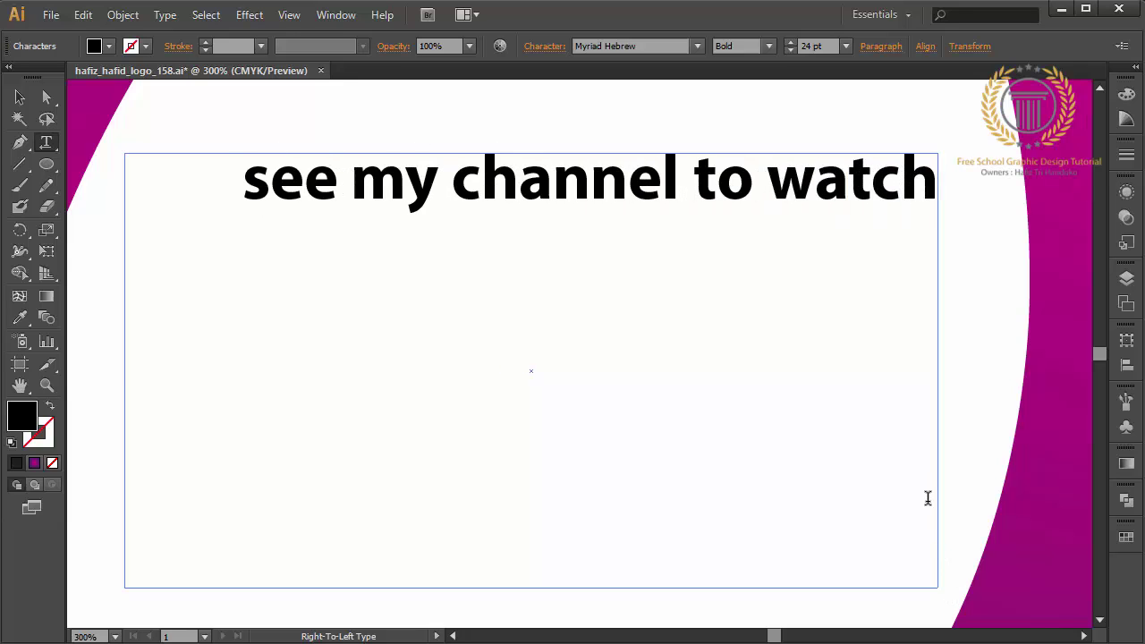
type(" more v")
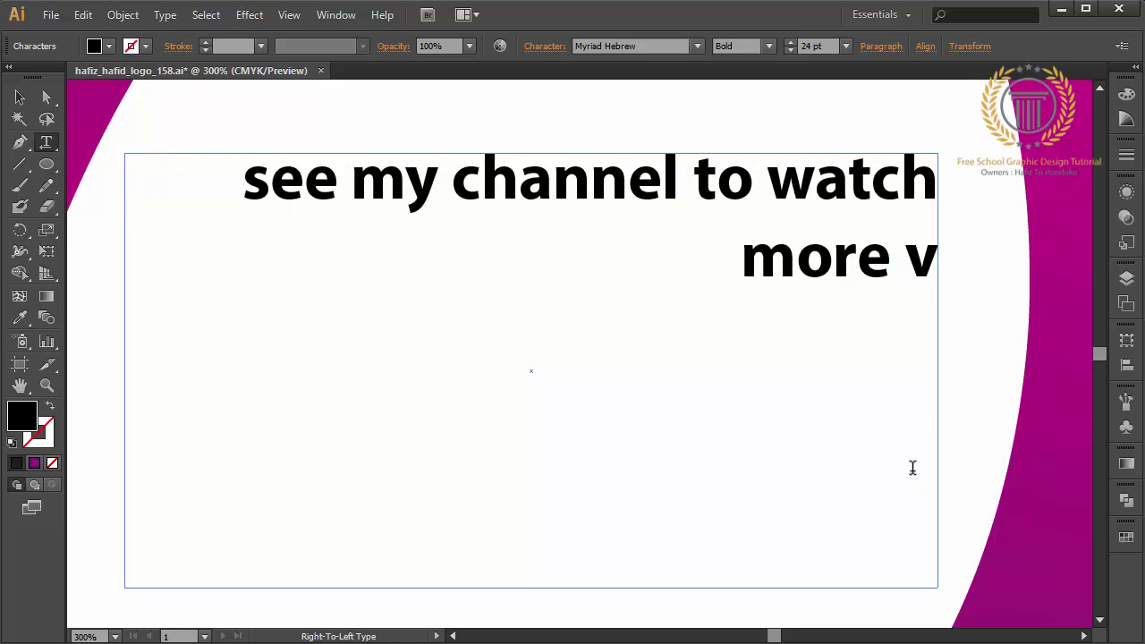
type("ideo tut")
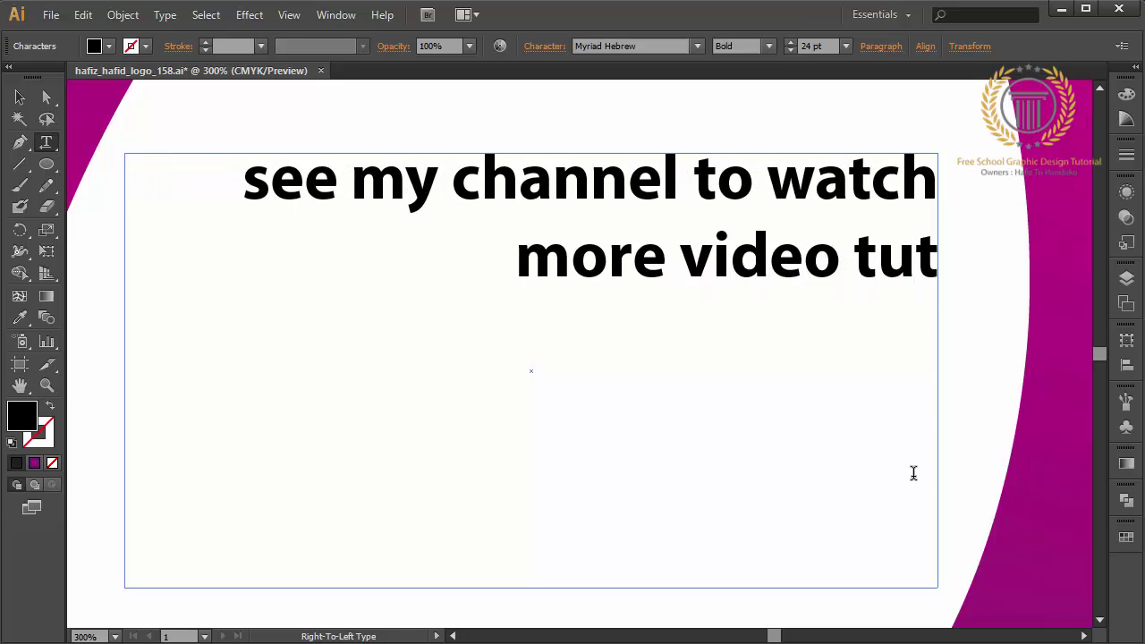
type("orial eve")
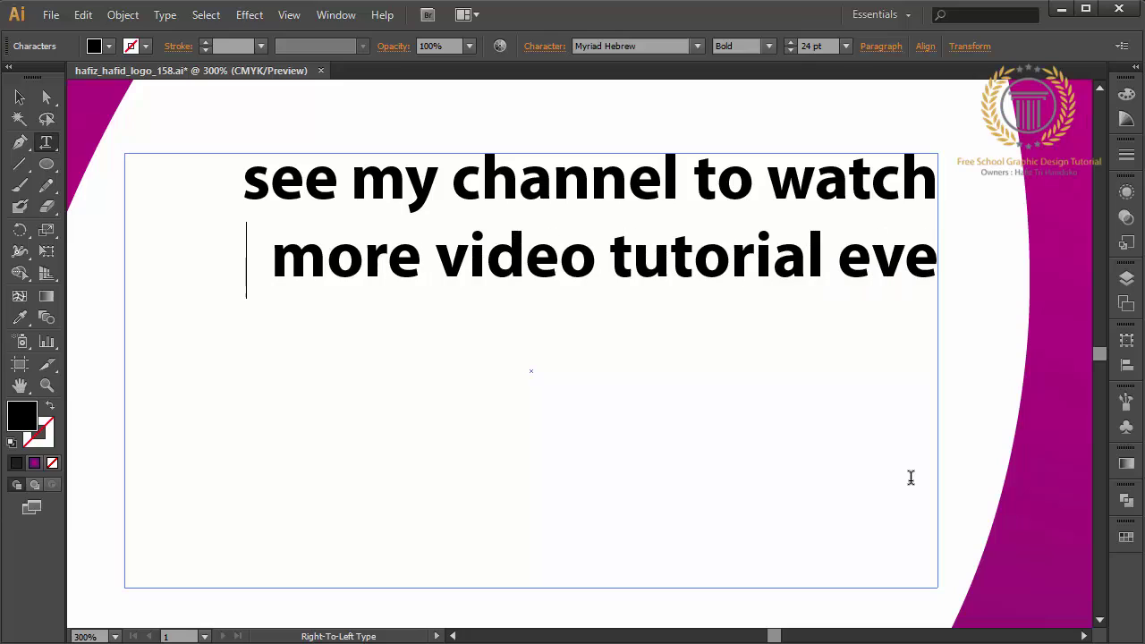
type("r")
key("BackSpace")
key("BackSpace")
key("BackSpace")
key("BackSpace")
key("BackSpace")
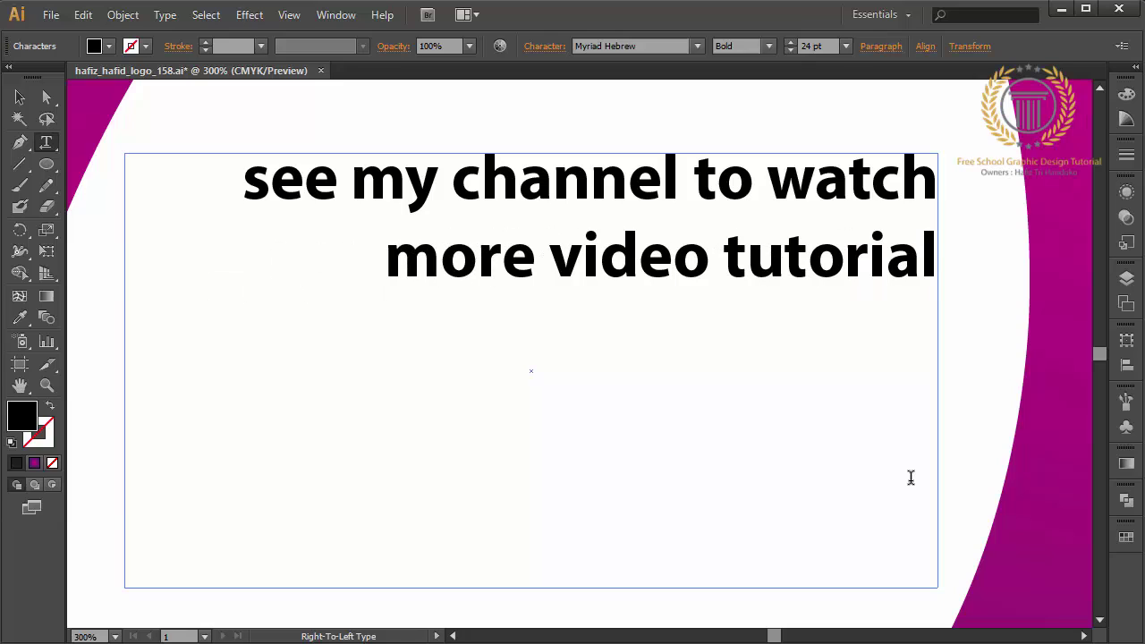
key("Return")
key("Return")
- Add lines 'like and share + subscribe to', 'get new video tutorial every', 'I am upload or update'
type("like an")
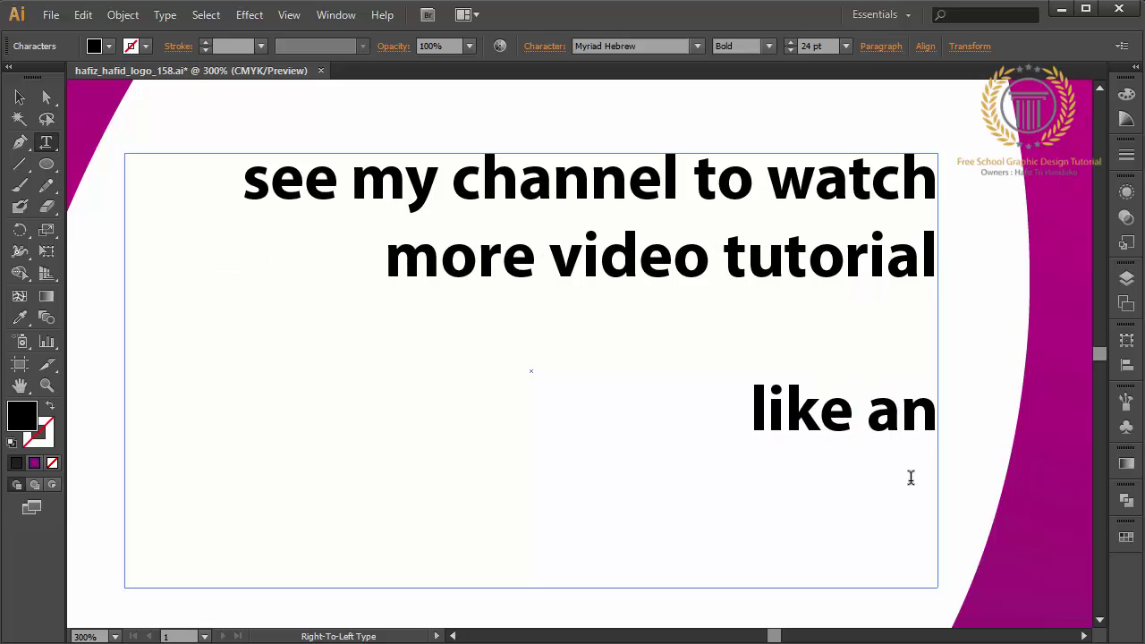
type("d share")
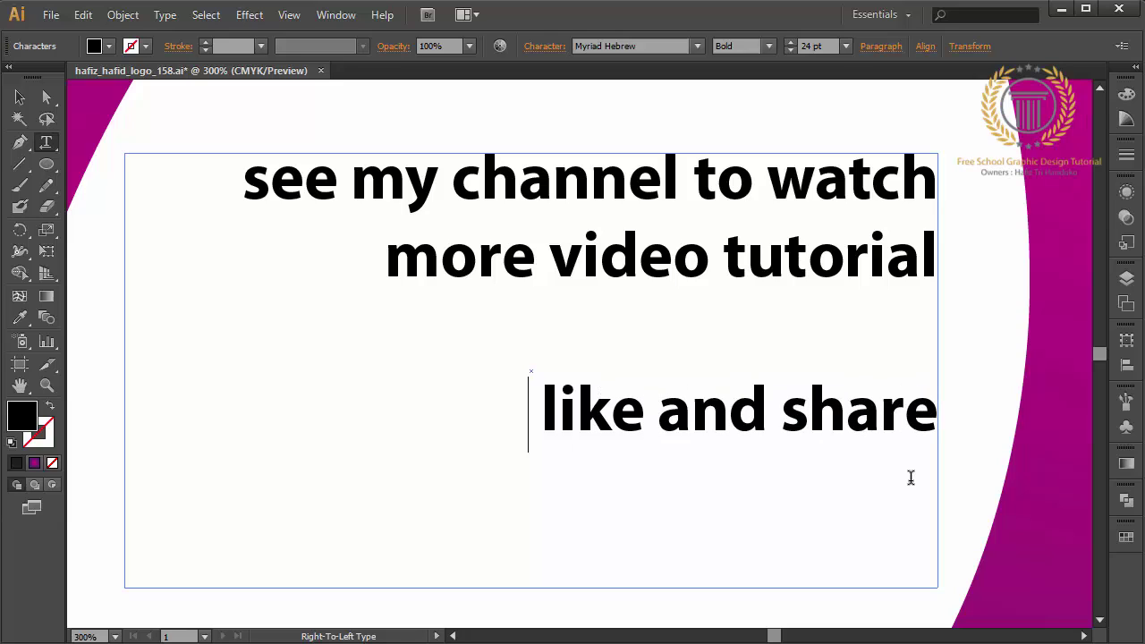
type(" + subs")
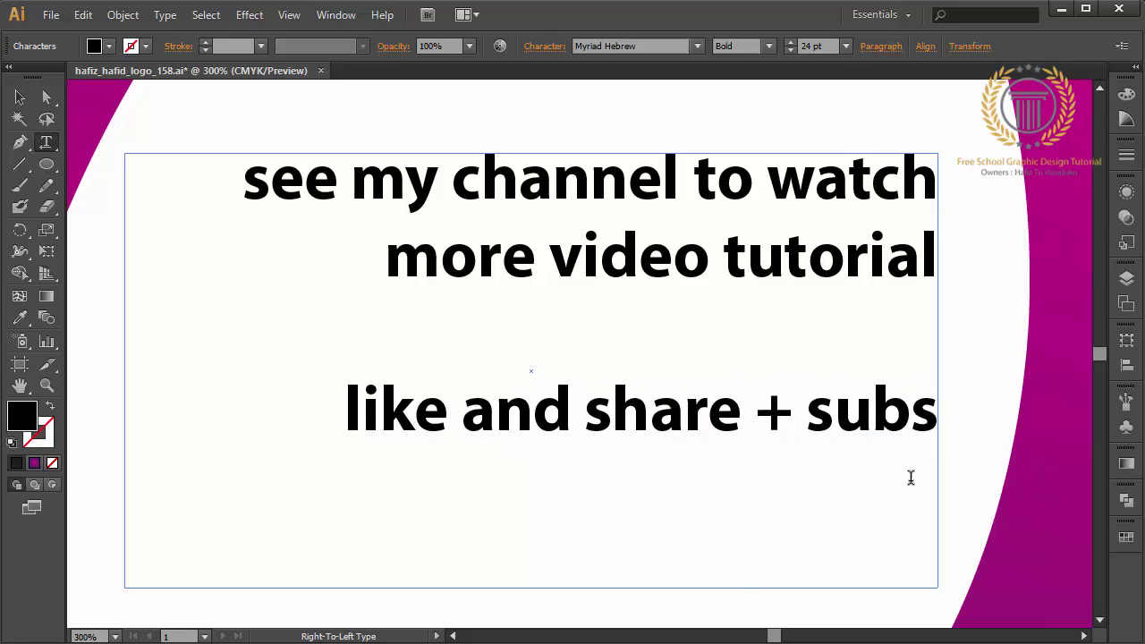
type("cribe to")
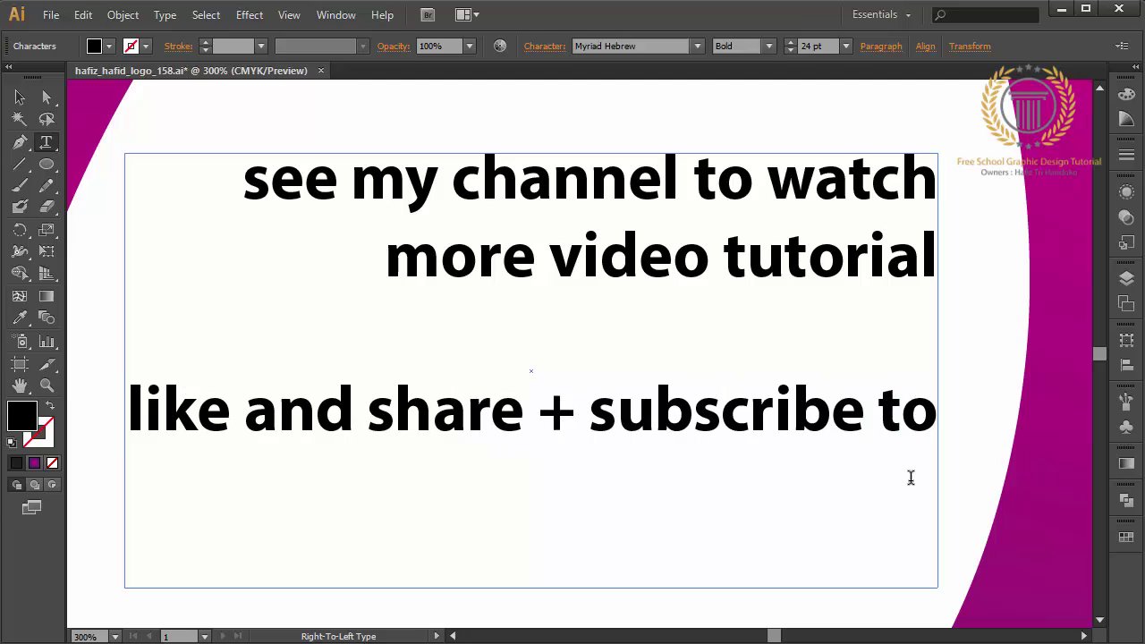
key("Return")
type("get new")
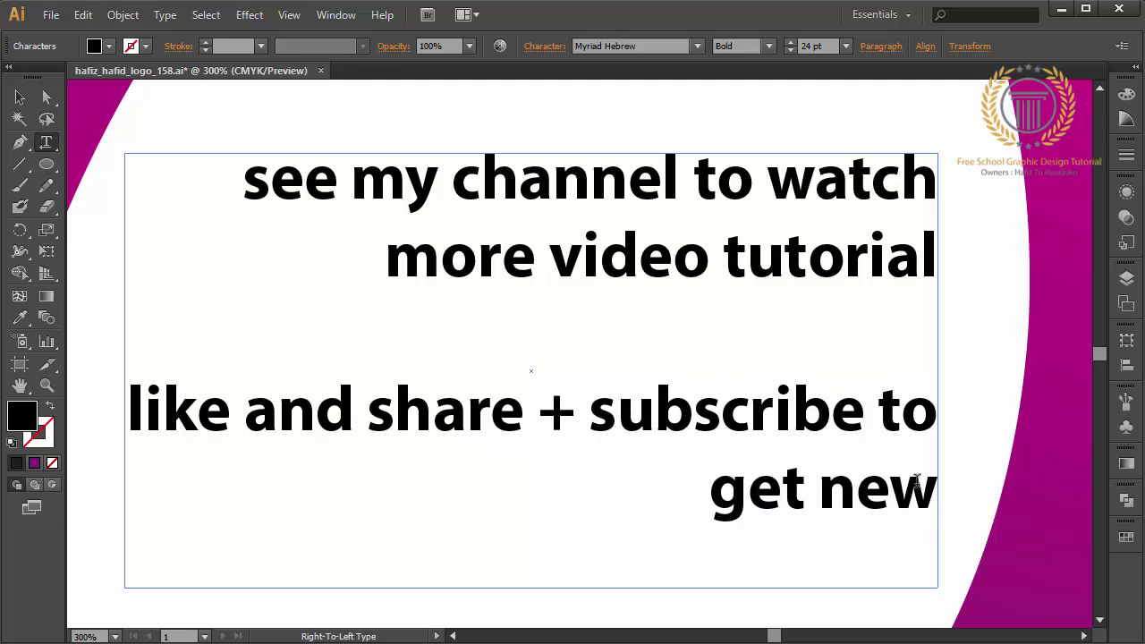
type(" video tutor")
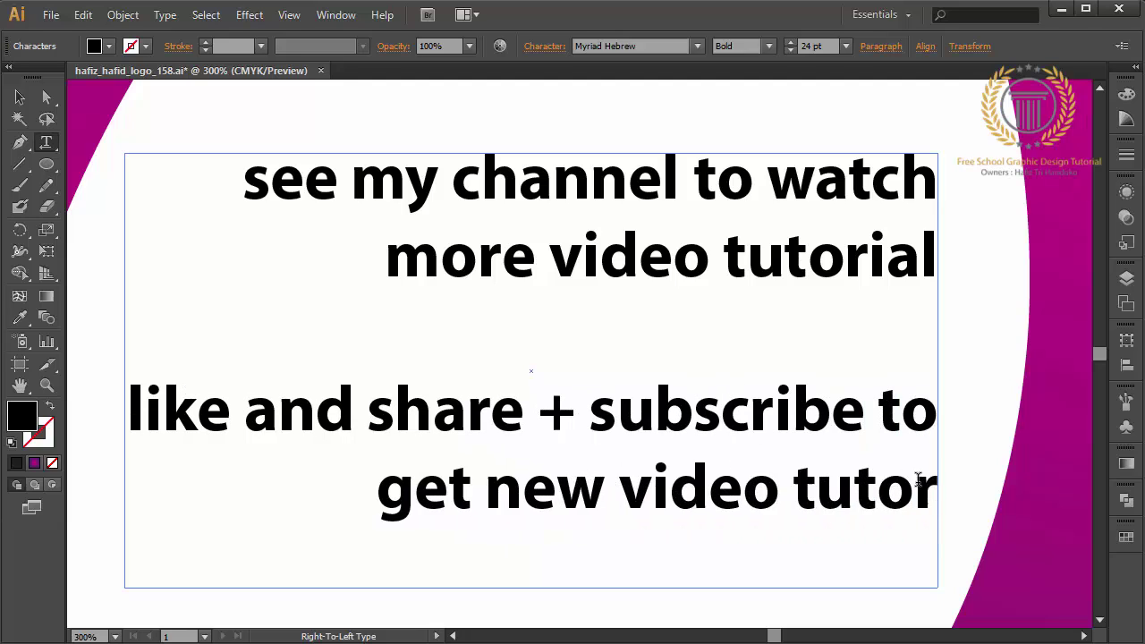
type("ial every")
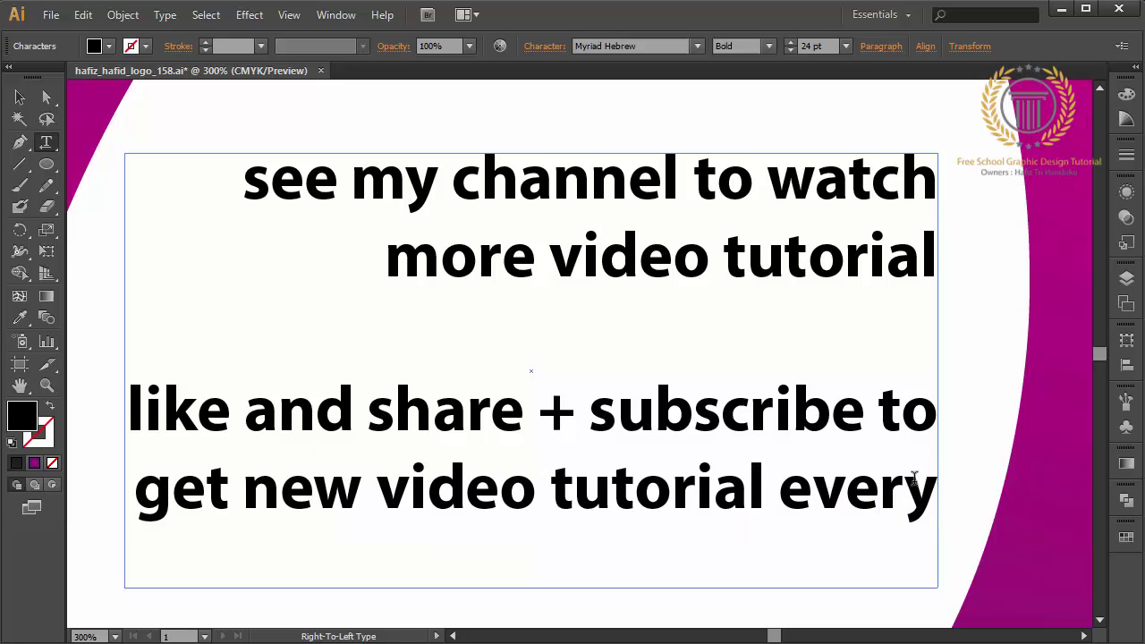
key("Return")
type("I am uplo")
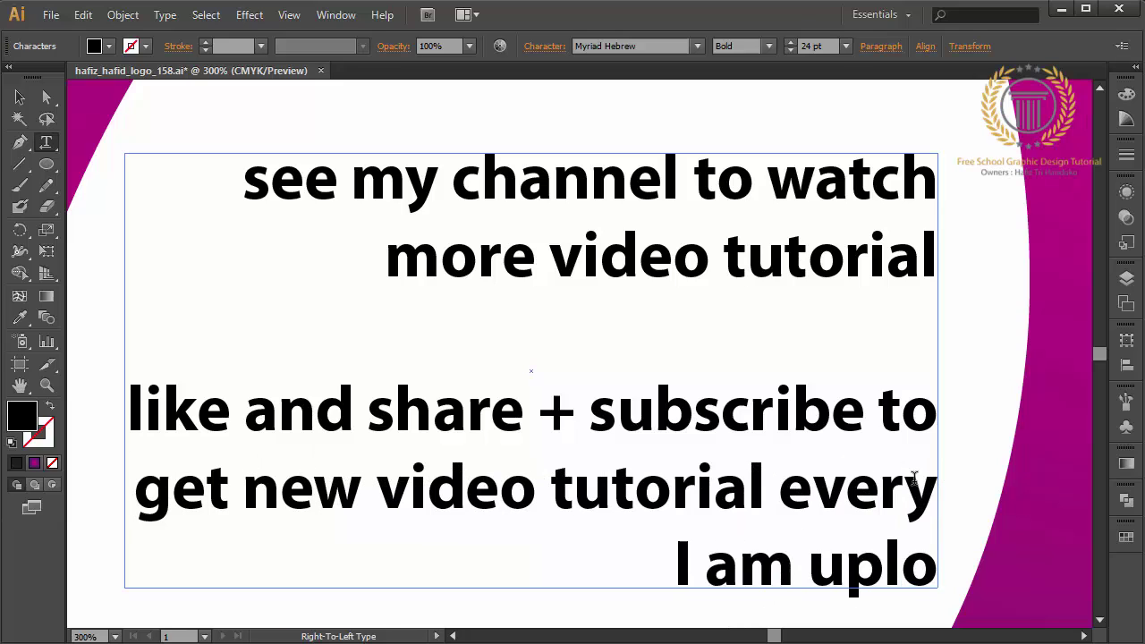
type("ad or upd")
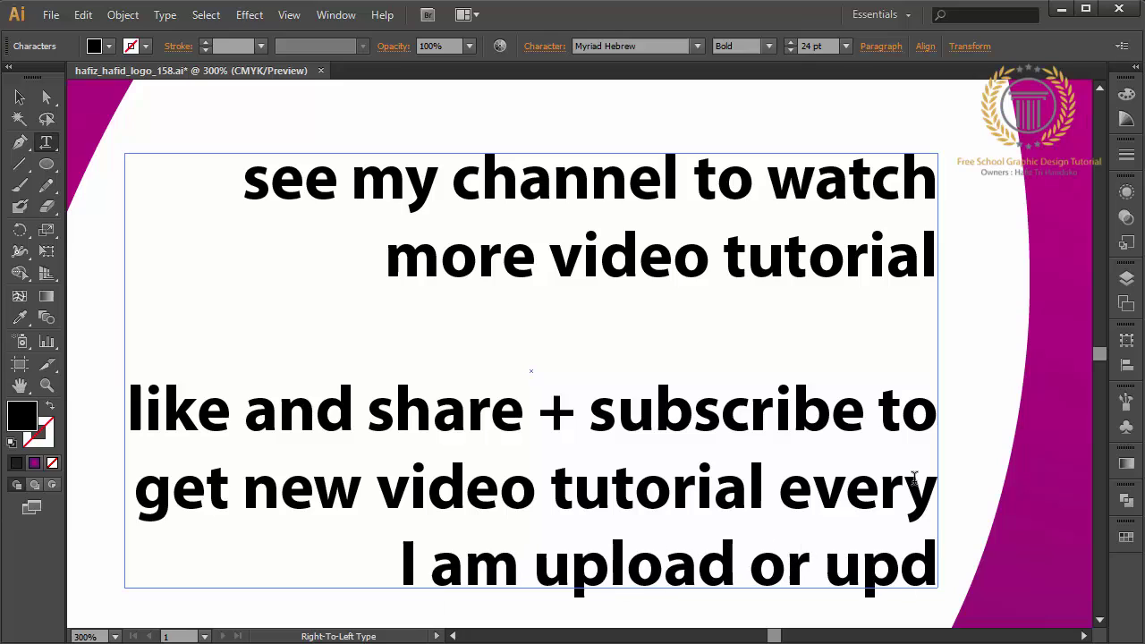
type("ate new ")
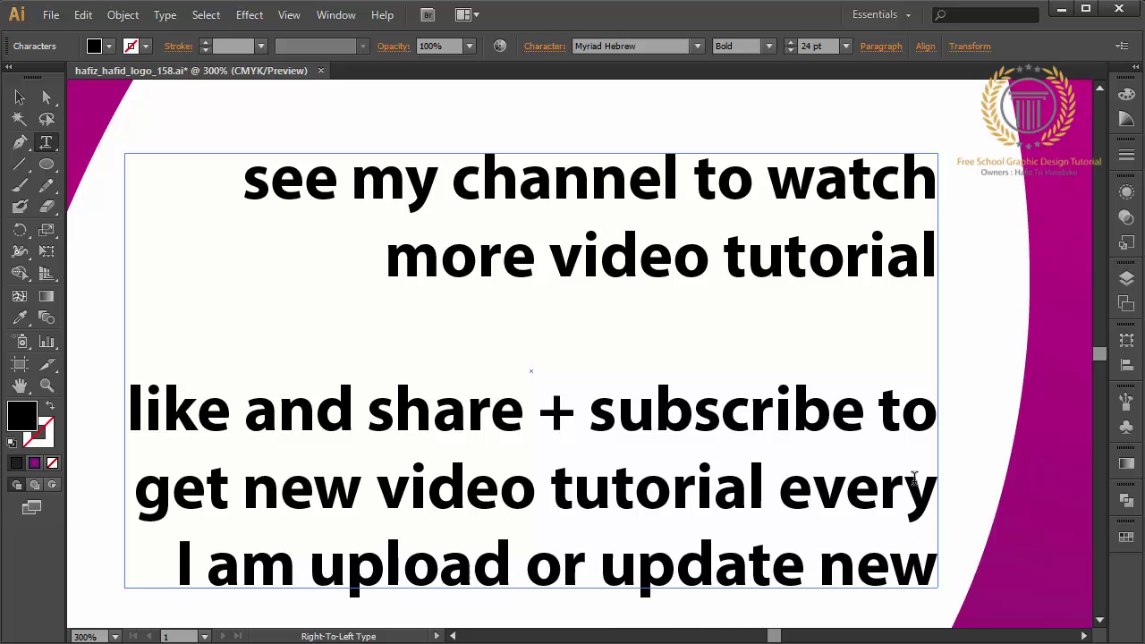
type("v")
key("BackSpace")
type("v")
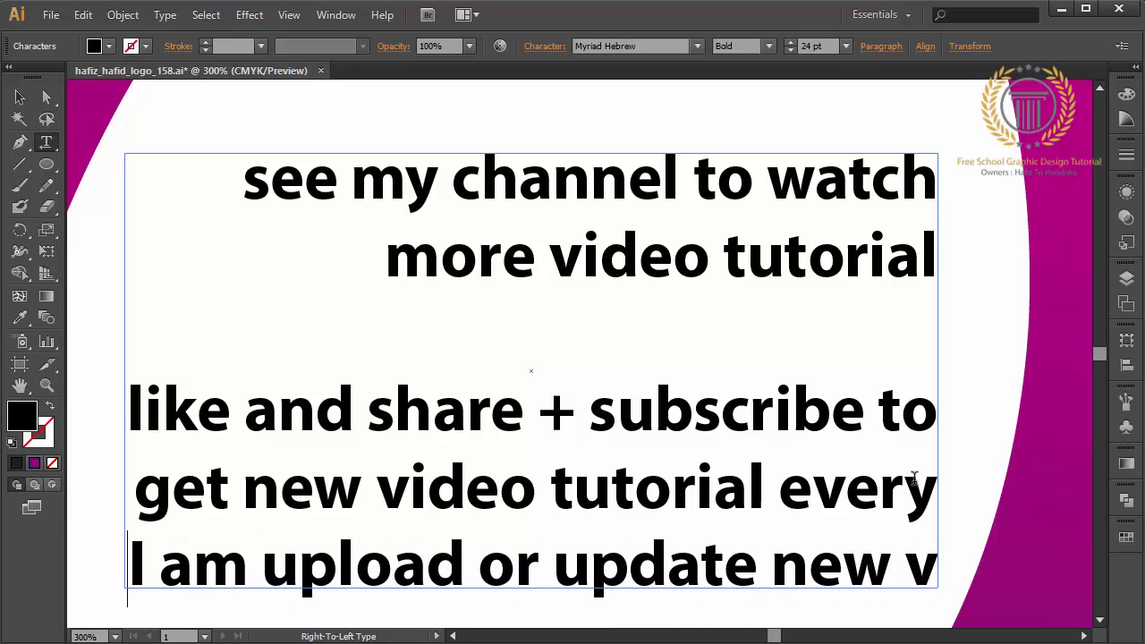
key("Escape")
key("ctrl+z")
key("BackSpace")
key("BackSpace")
key("BackSpace")
key("BackSpace")
key("BackSpace")
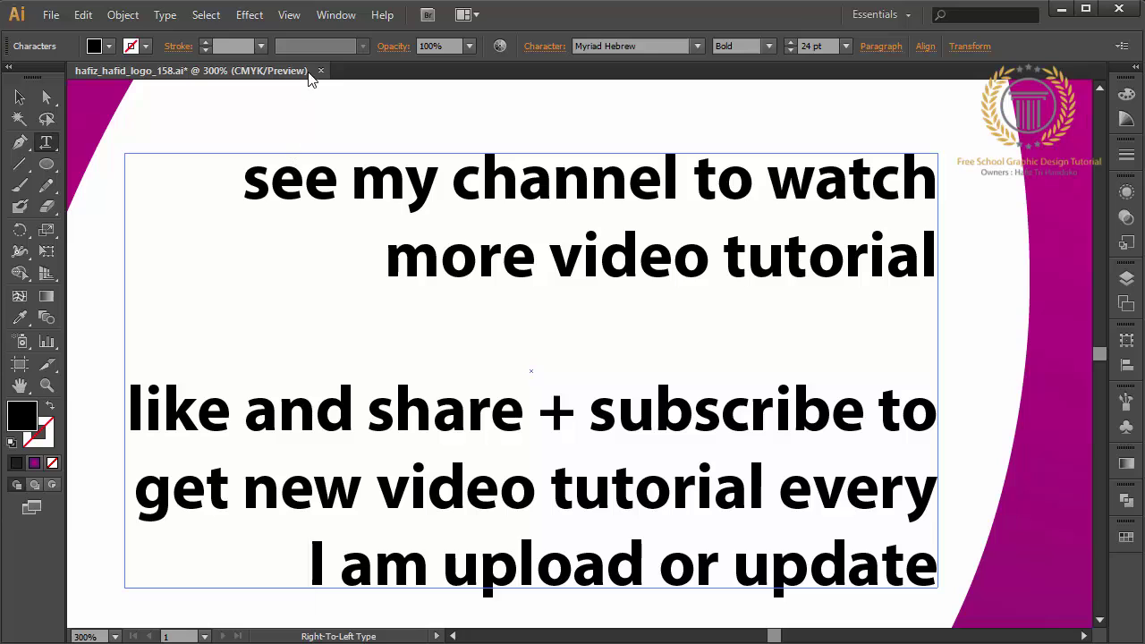
- Move the text block up slightly
left_click(20, 97)
left_click(224, 104)
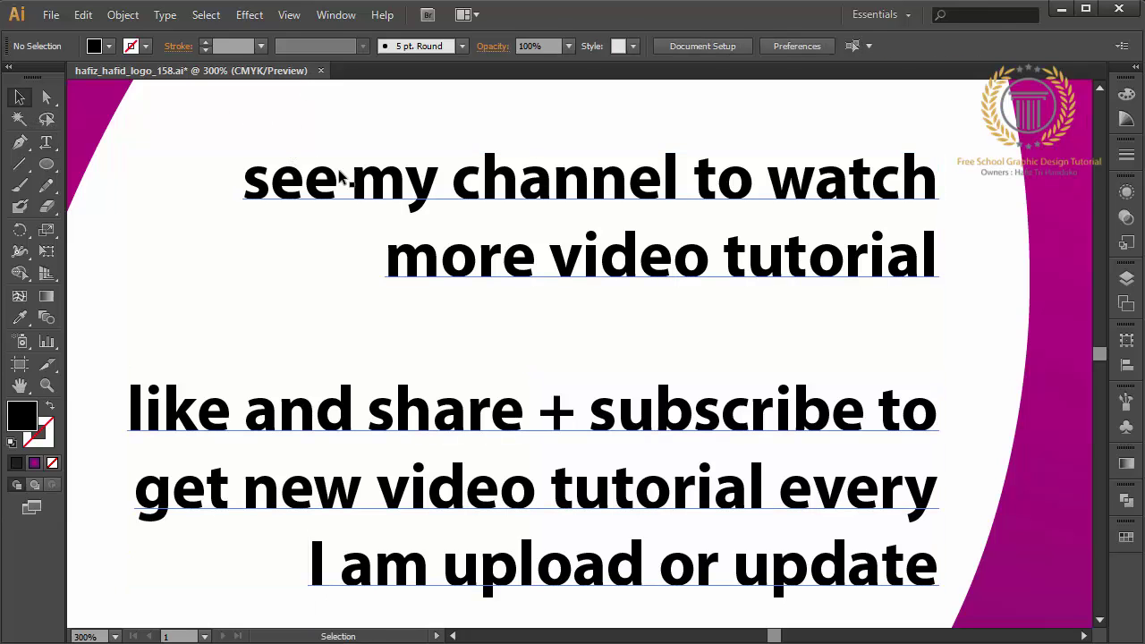
left_click_drag(340, 177, 337, 155)
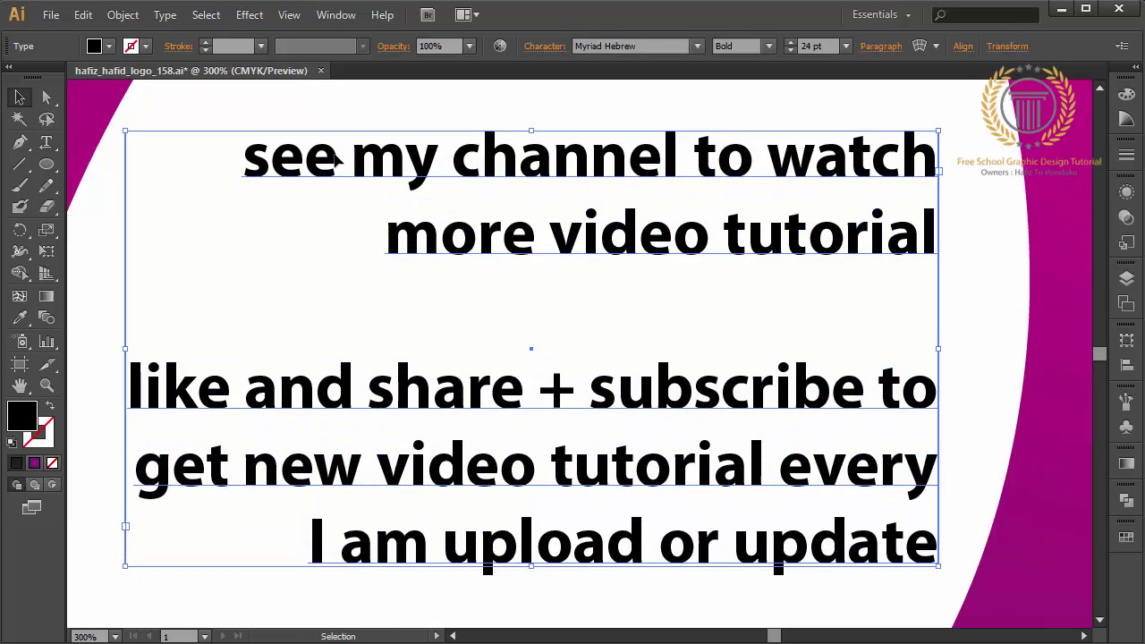
left_click(214, 261)
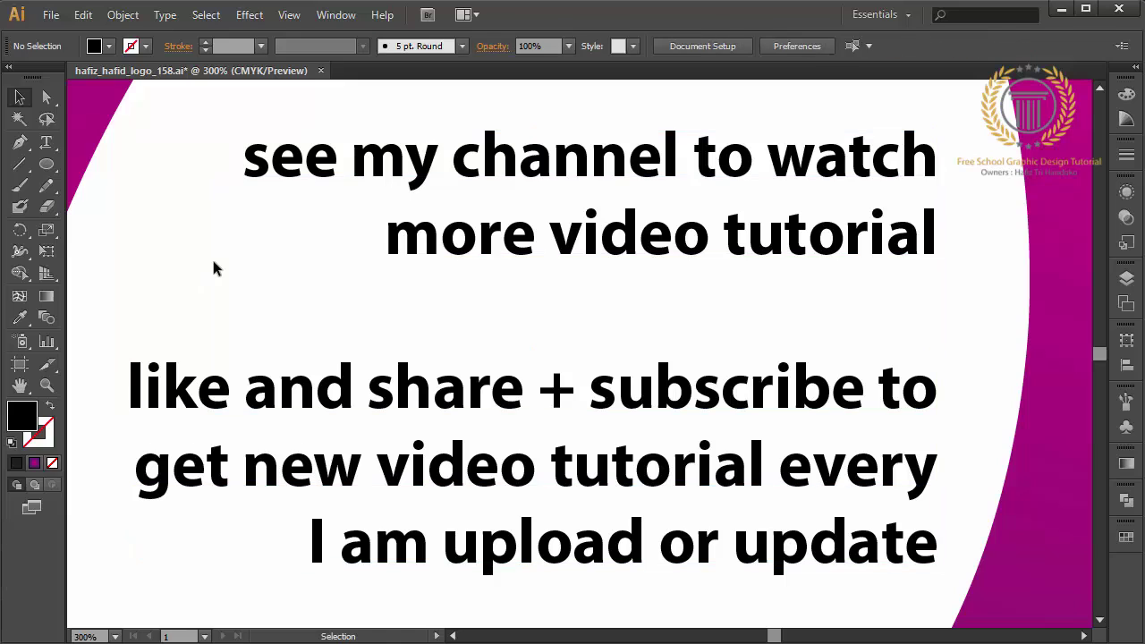
left_click(53, 18)
left_click(120, 184)
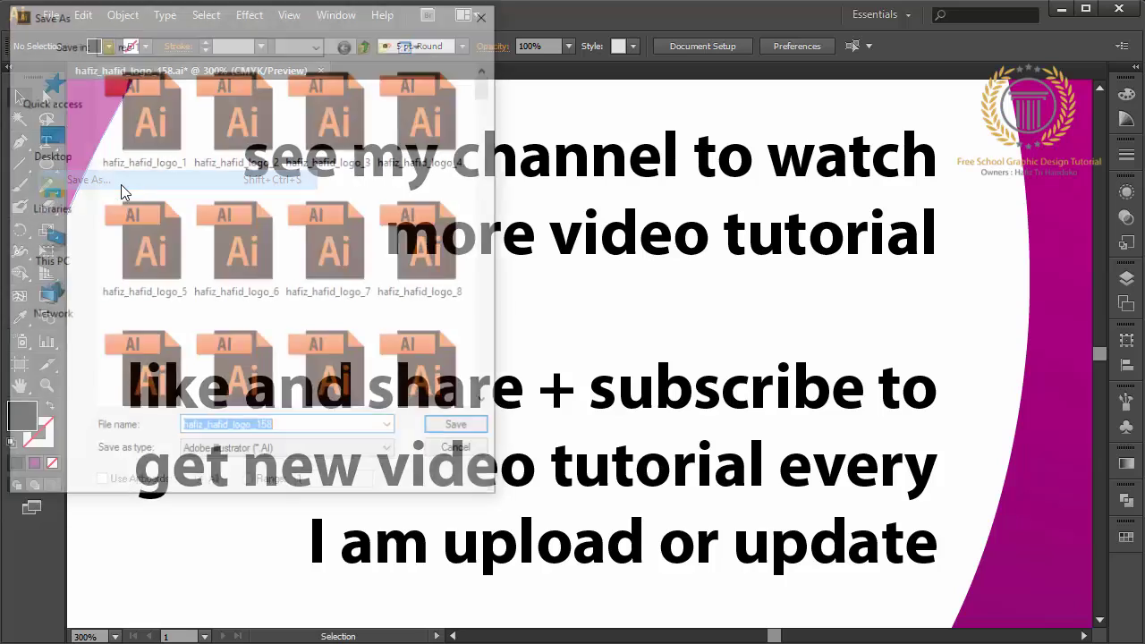
left_click(286, 429)
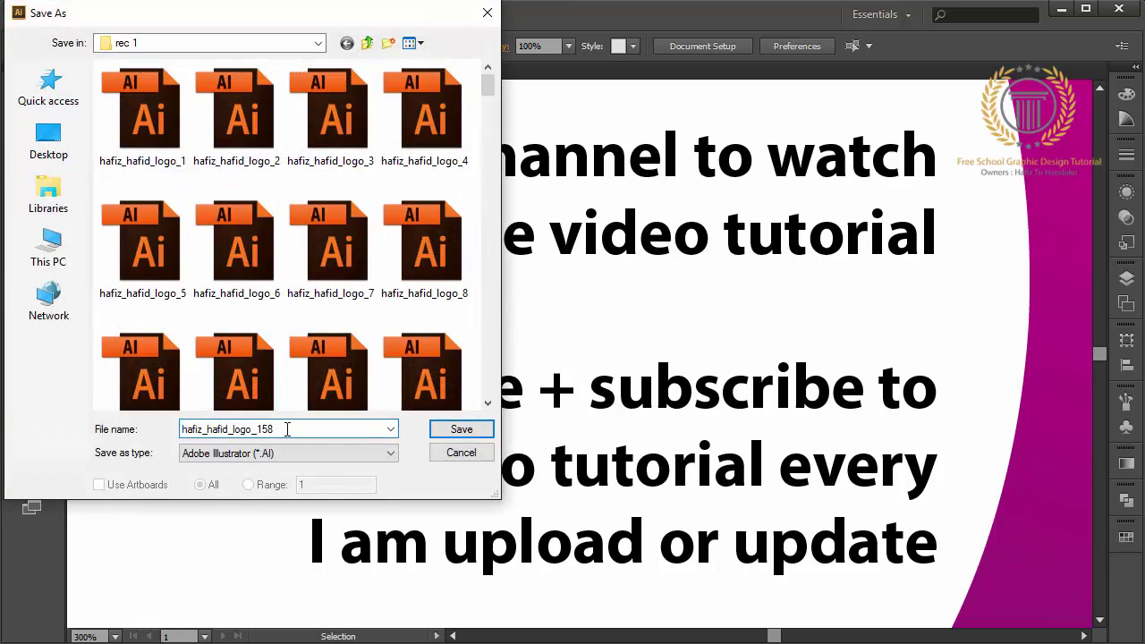
key("BackSpace")
type("9")
left_click(445, 431)
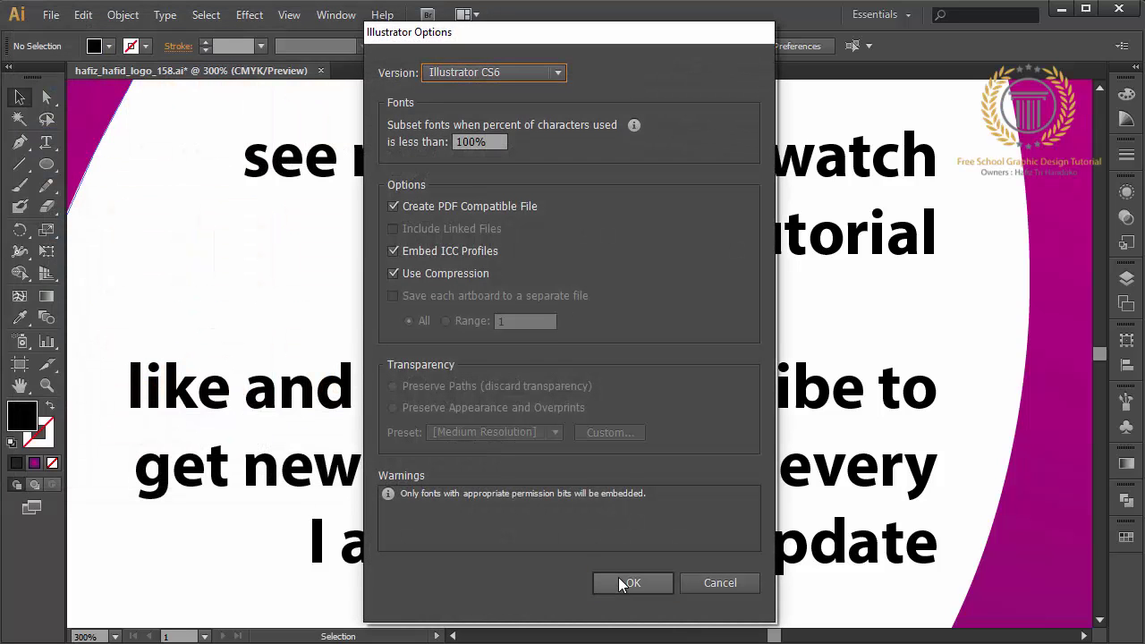
left_click(623, 584)
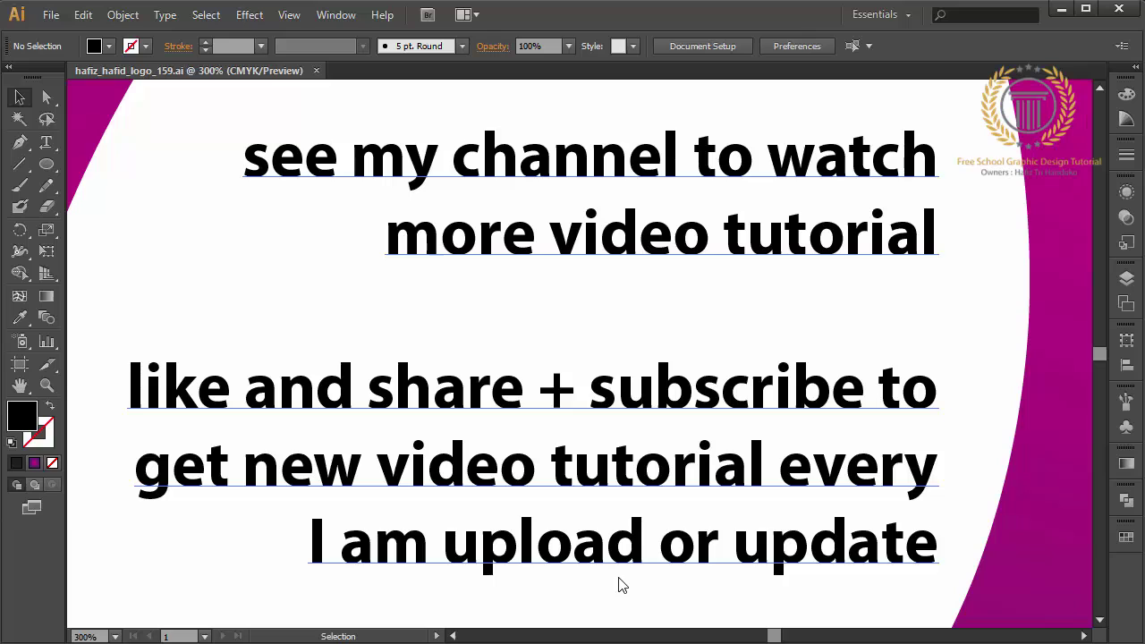
- Delete the promotional text block and fit the whole artboard in view
left_click_drag(200, 228, 492, 416)
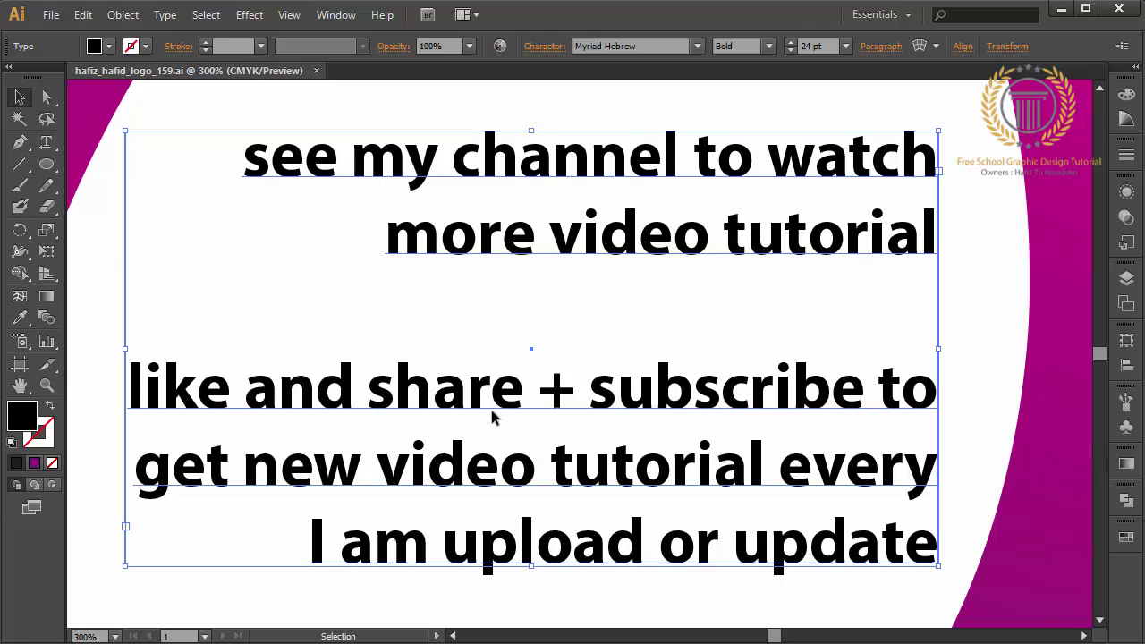
key("Delete")
key("ctrl+0")
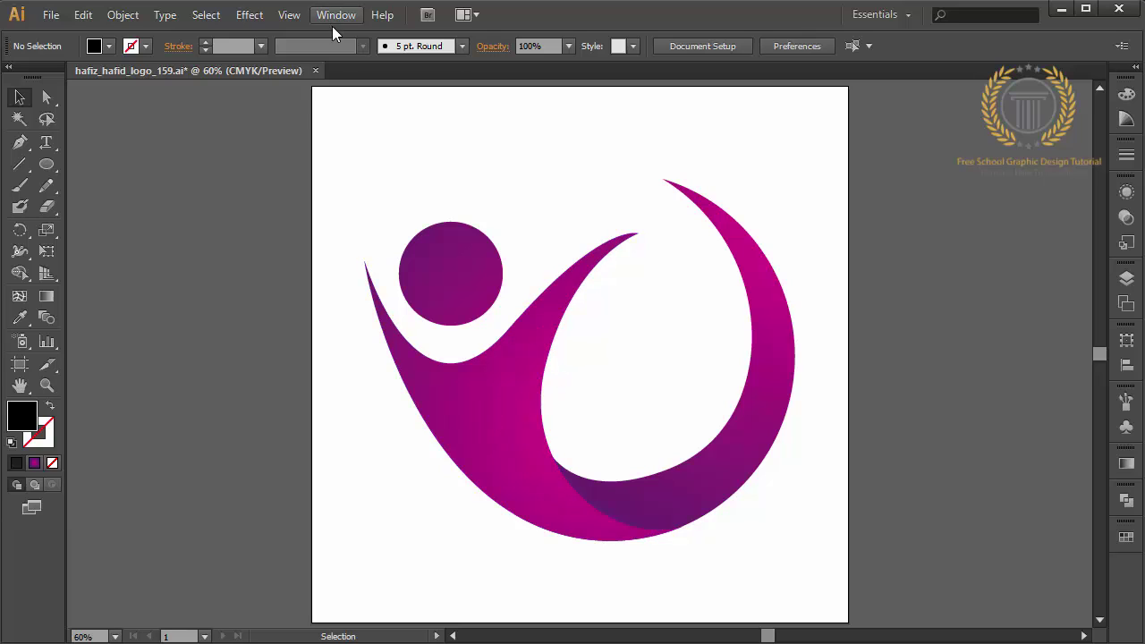
- Select all the logo paths and open the Effect Gallery
left_click_drag(427, 179, 603, 353)
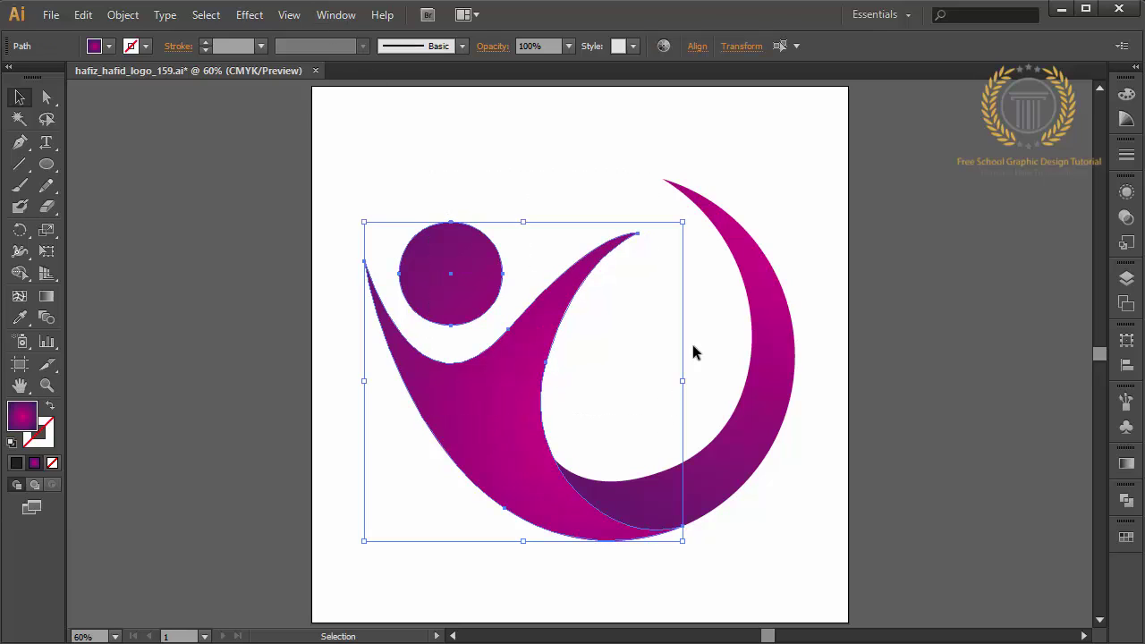
left_click_drag(749, 236, 408, 537)
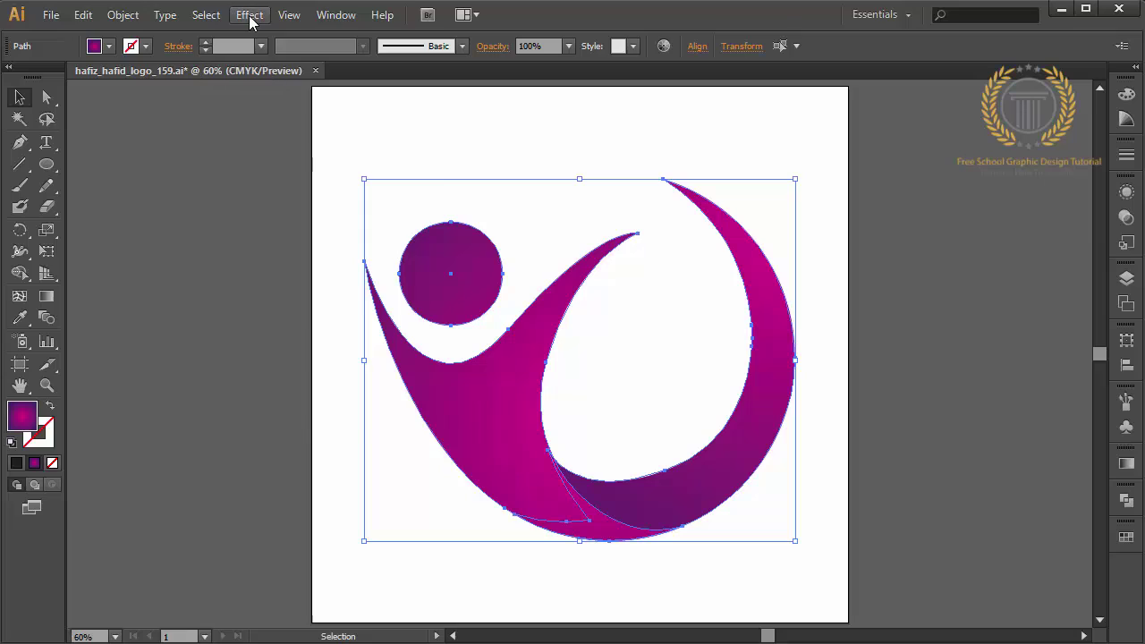
left_click(250, 15)
left_click(324, 284)
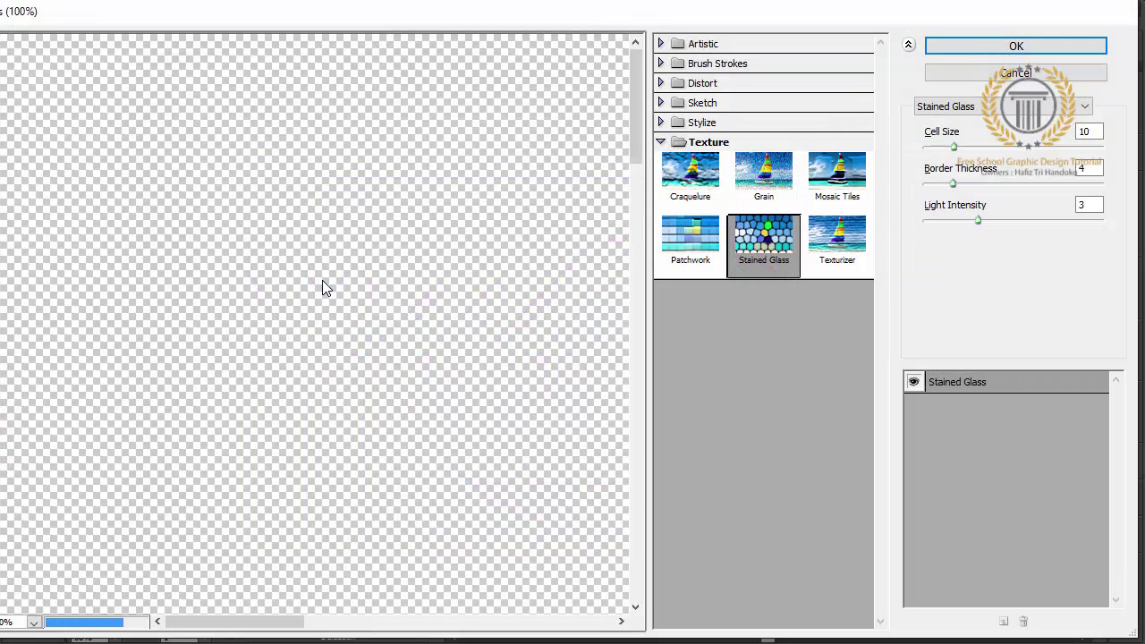
left_click_drag(502, 365, 230, 221)
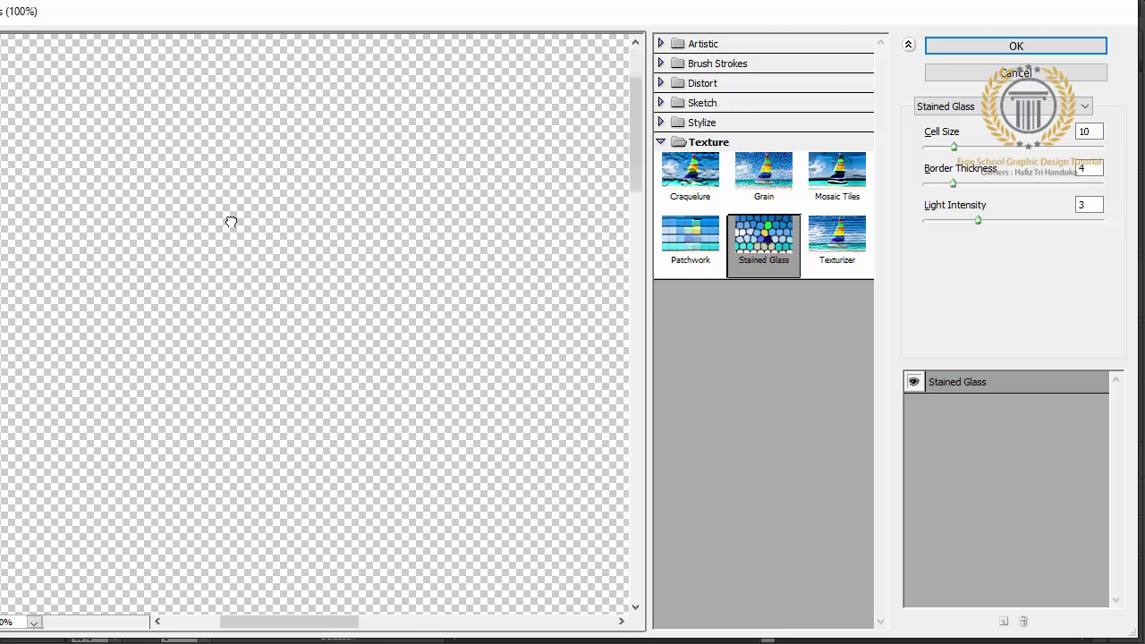
mouse_move(459, 405)
left_mouse_down()
mouse_move(256, 238)
mouse_move(361, 56)
left_mouse_up()
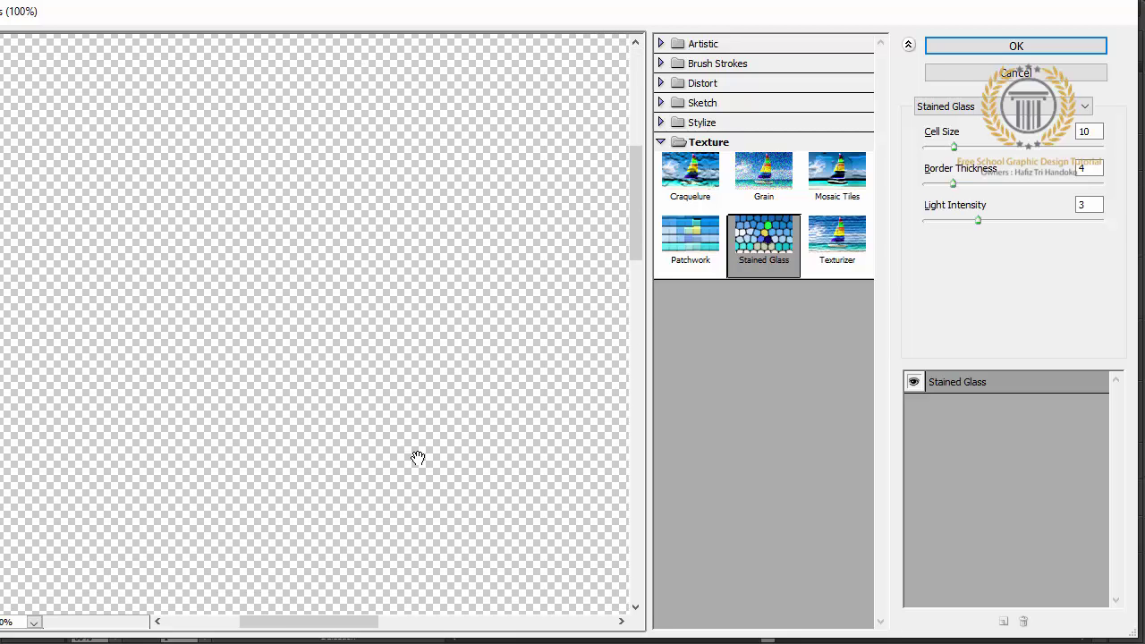
left_click_drag(417, 457, 143, 272)
left_click_drag(383, 402, 427, 179)
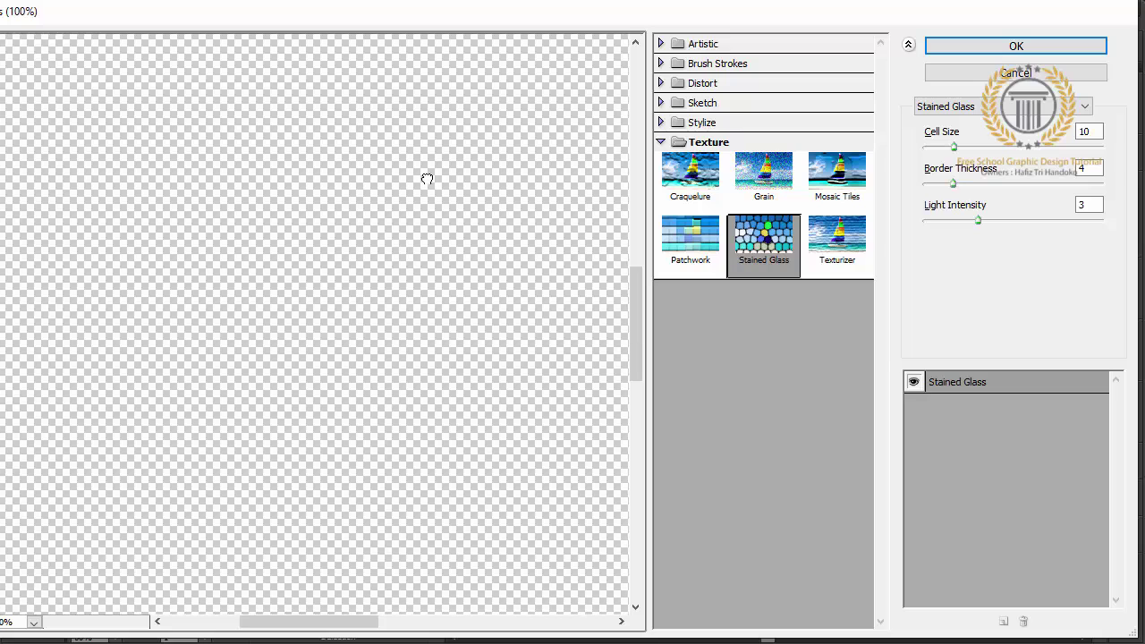
key("ctrl+minus")
key("ctrl+minus")
key("ctrl+minus")
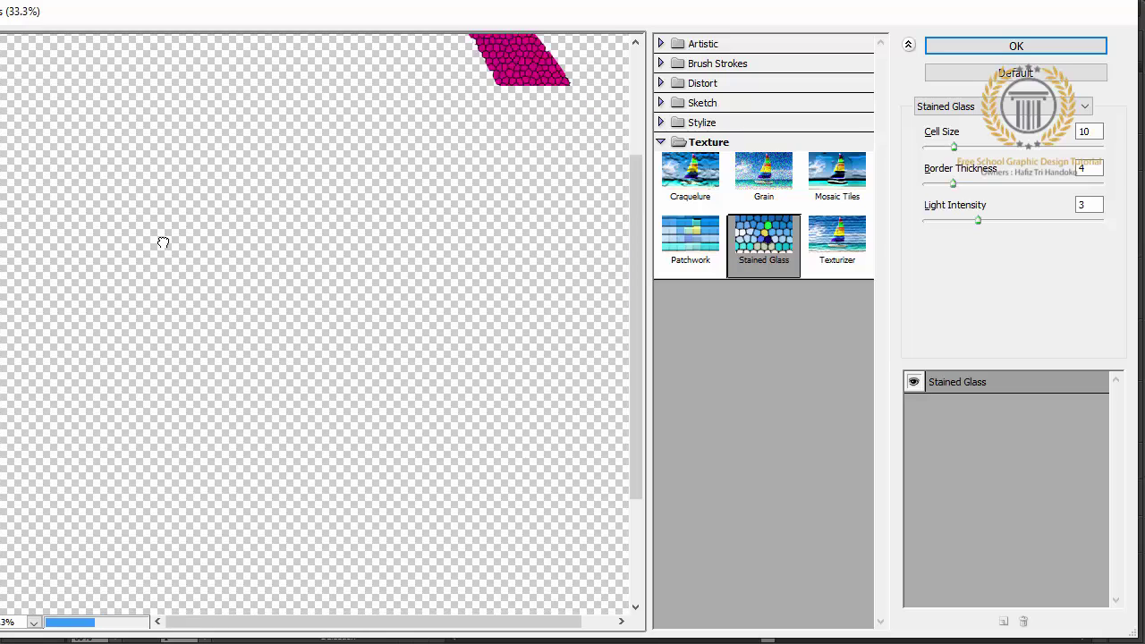
key("ctrl+minus")
key("ctrl+minus")
key("ctrl+minus")
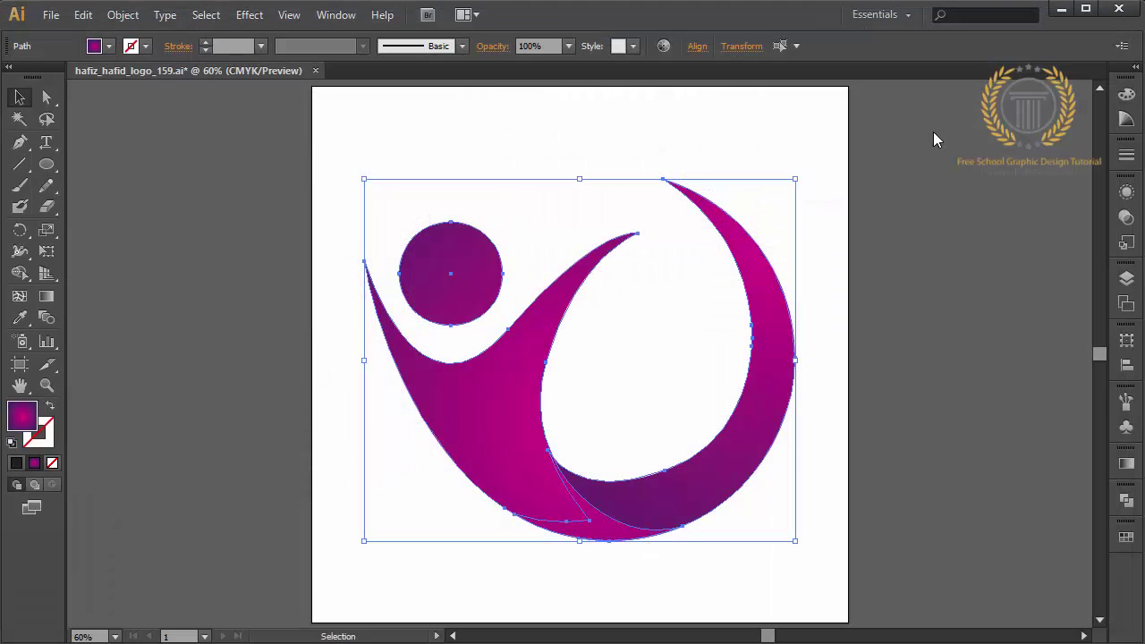
- Group the selected logo pieces and open them in the Effect Gallery
right_click(934, 132)
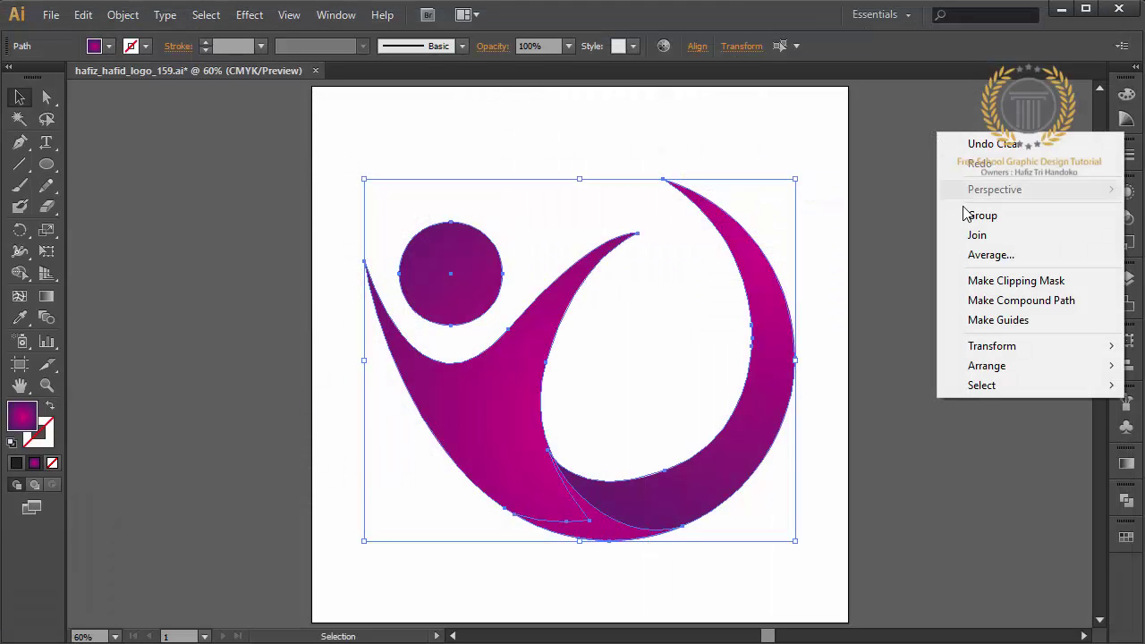
left_click(967, 215)
left_click(250, 15)
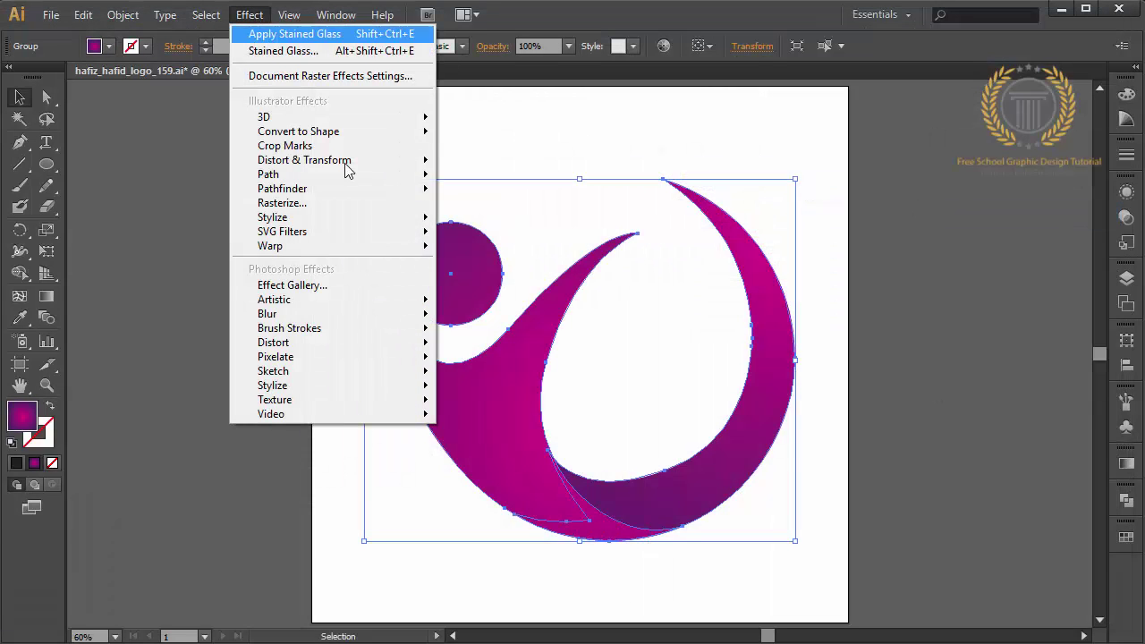
left_click(402, 283)
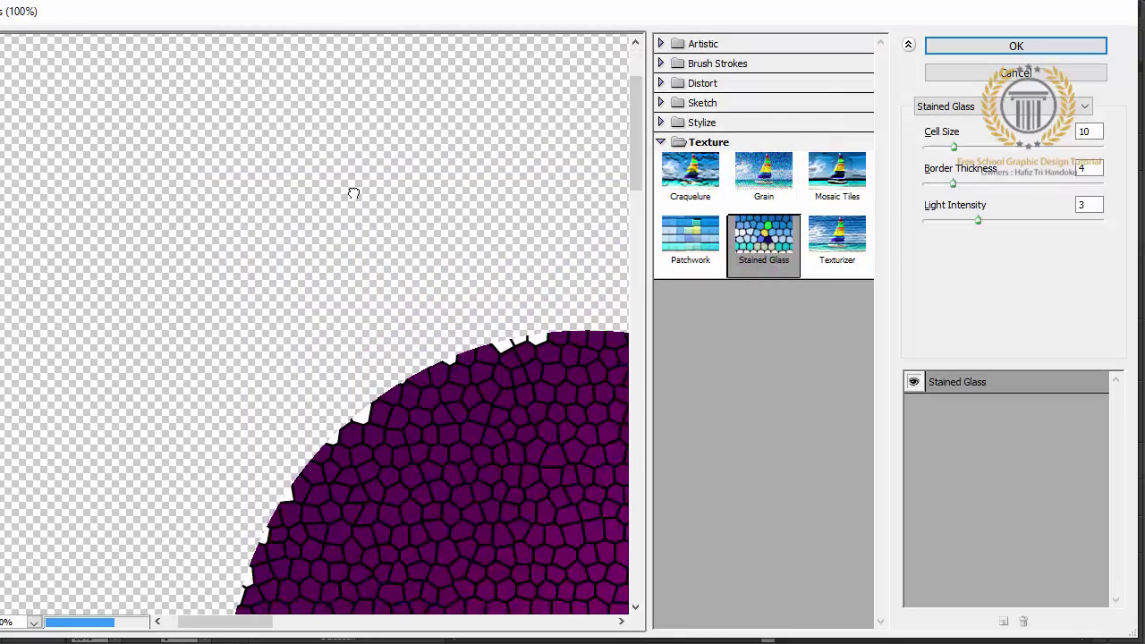
- Fit the whole logo in the preview and switch the texture to Patchwork (Square Size 0, Relief 18)
left_click_drag(354, 194, 268, 150)
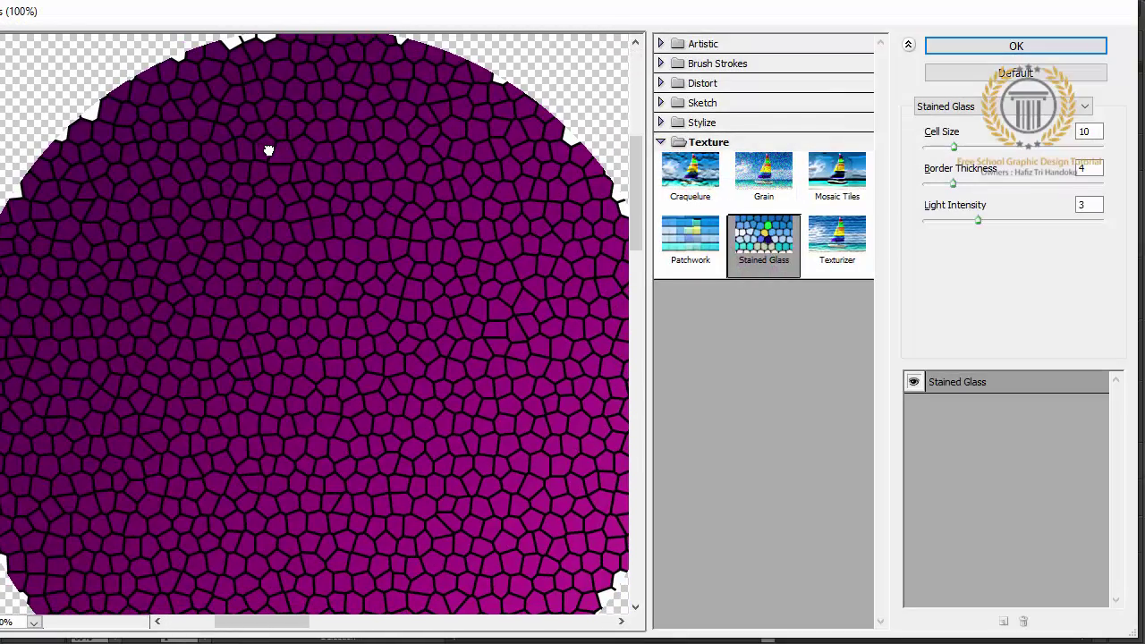
scroll(268, 150, "down", 1)
scroll(268, 150, "down", 1)
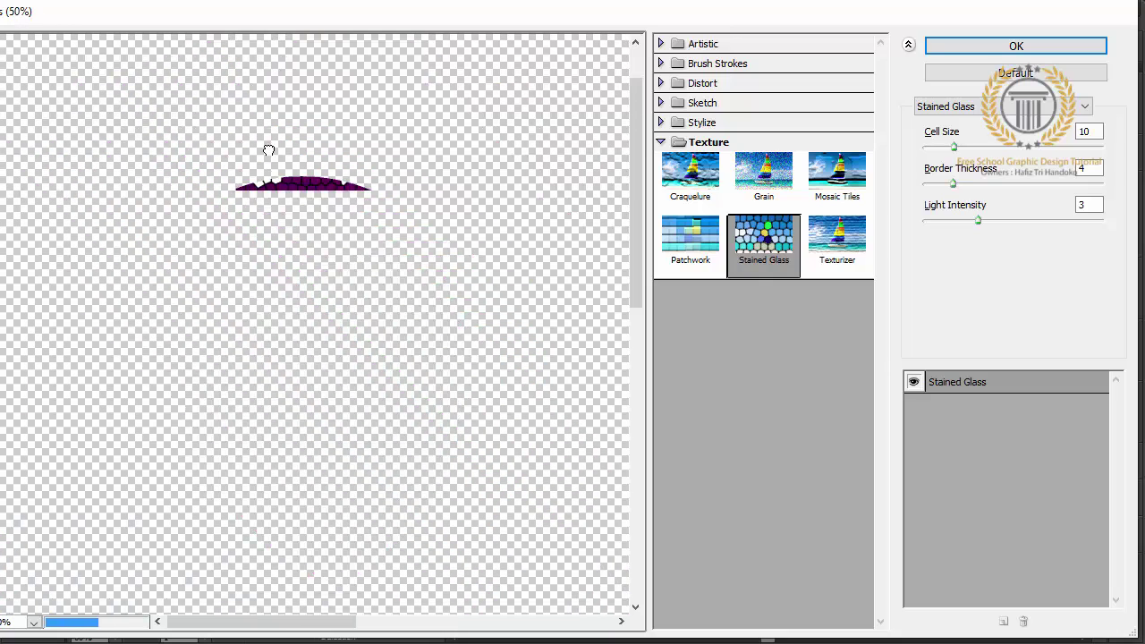
scroll(268, 150, "down", 1)
scroll(268, 150, "down", 1)
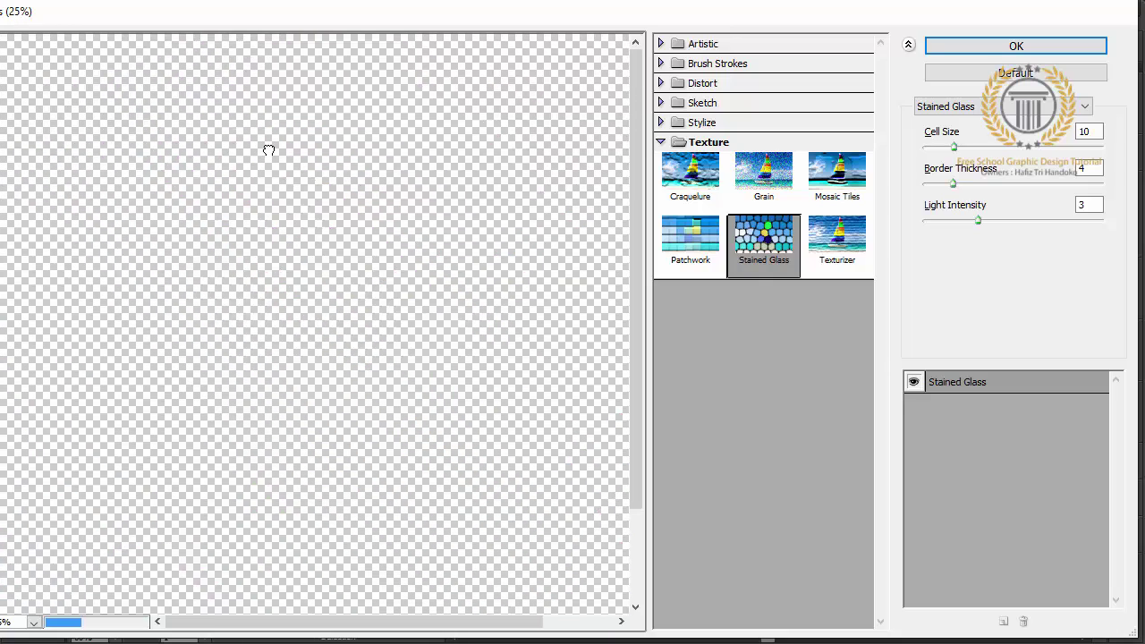
scroll(268, 150, "down", 1)
key("ctrl+0")
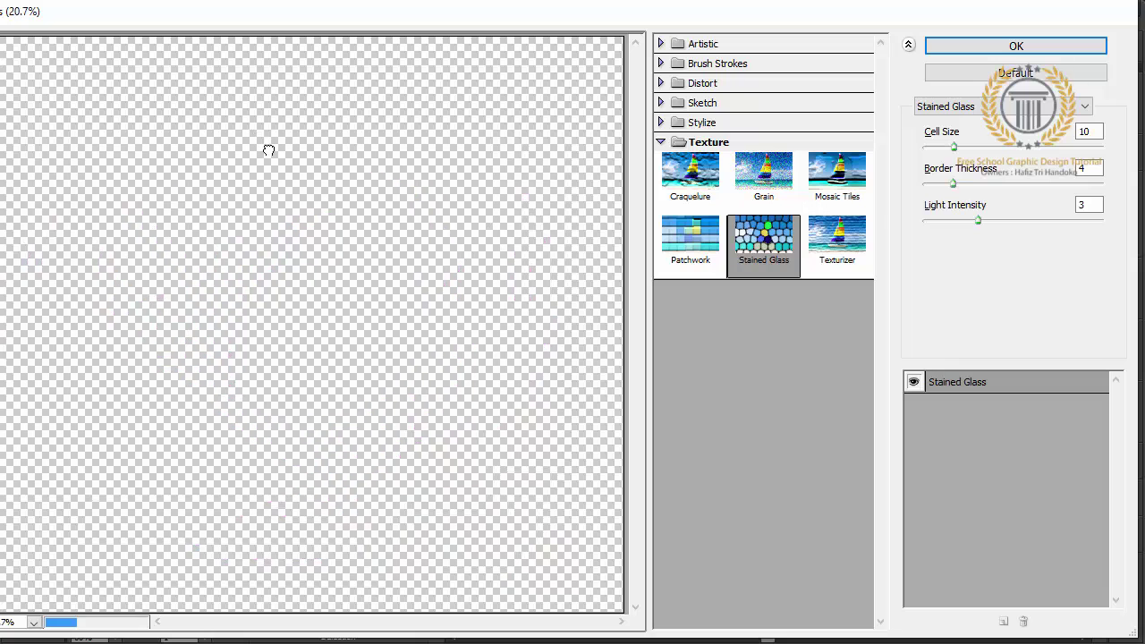
left_click(683, 236)
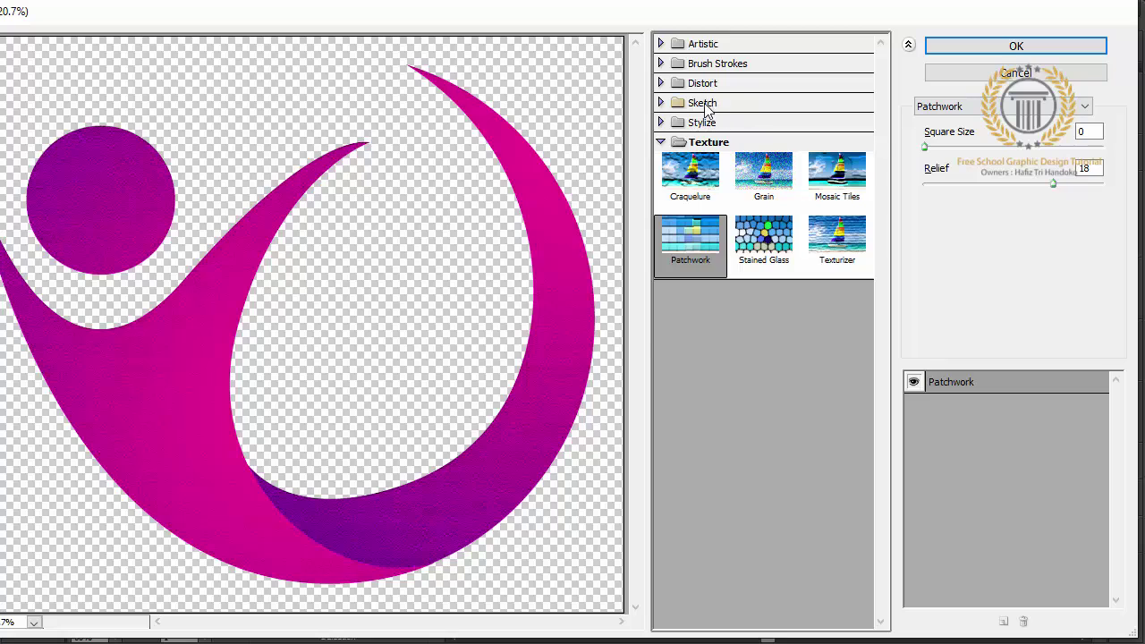
- Browse the Stylize, Sketch, Distort, Brush Strokes and Artistic filters, then confirm Patchwork on the logo
left_click(661, 122)
left_click(661, 103)
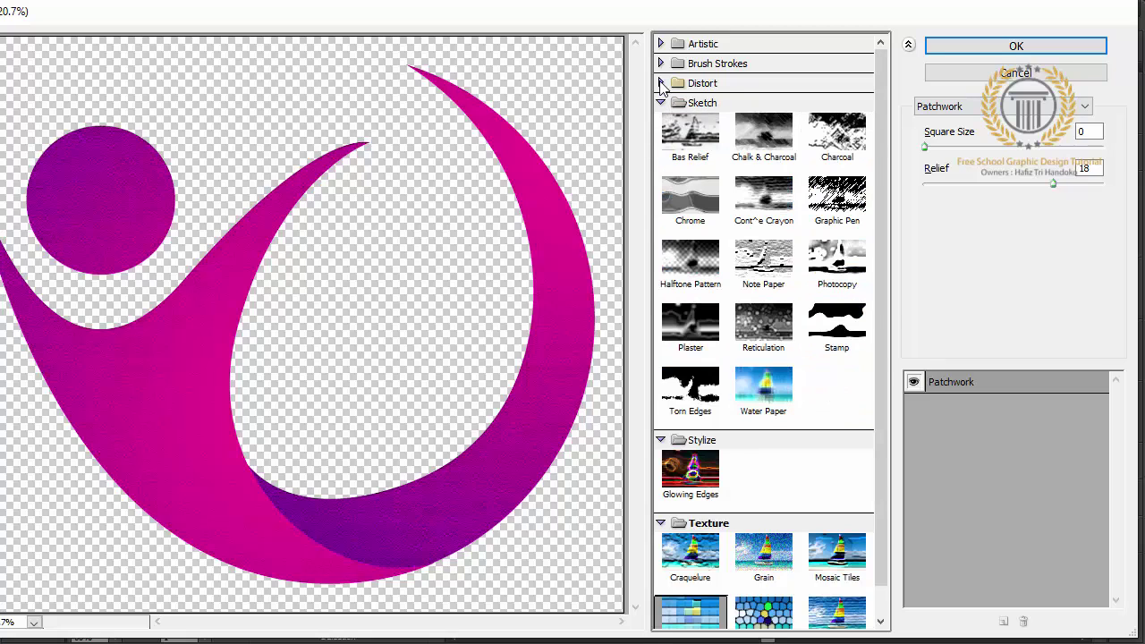
left_click(661, 83)
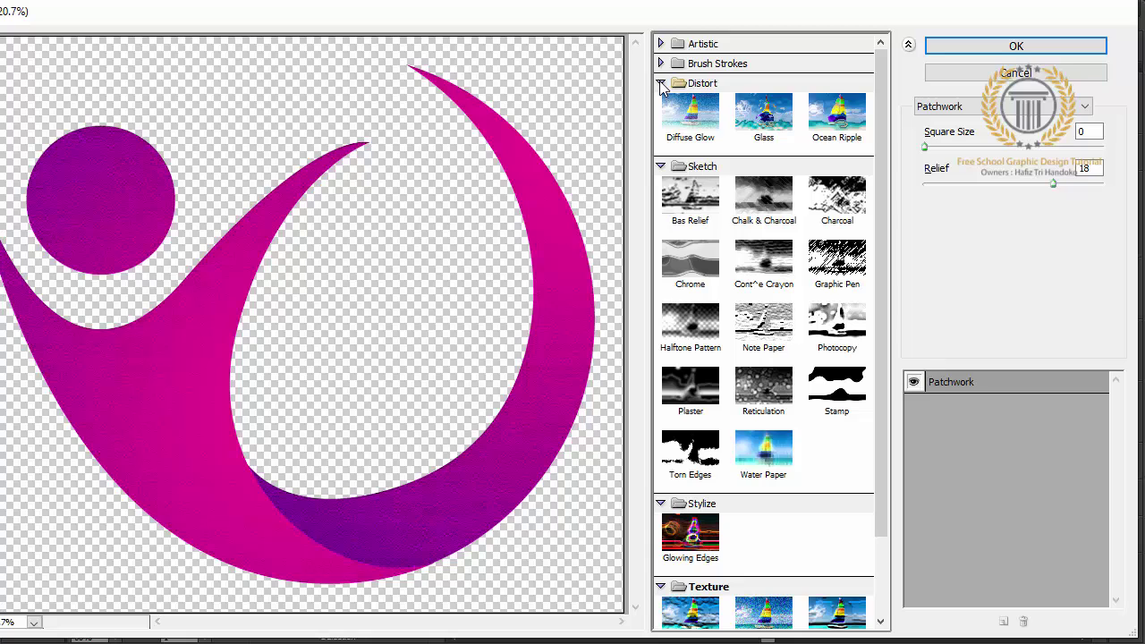
left_click(683, 63)
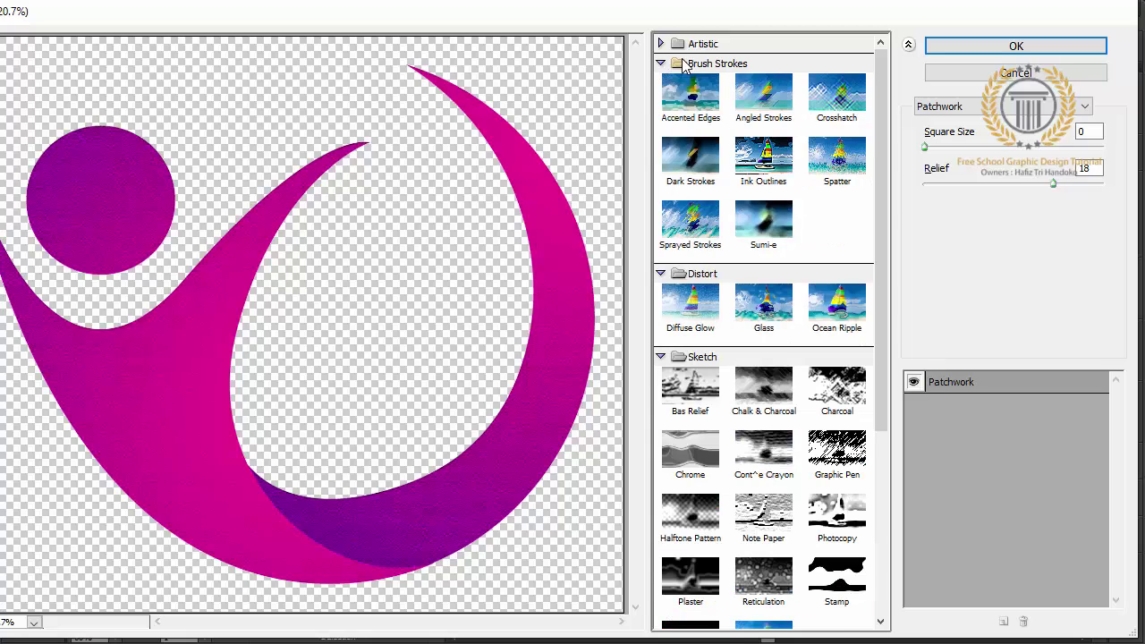
left_click(675, 45)
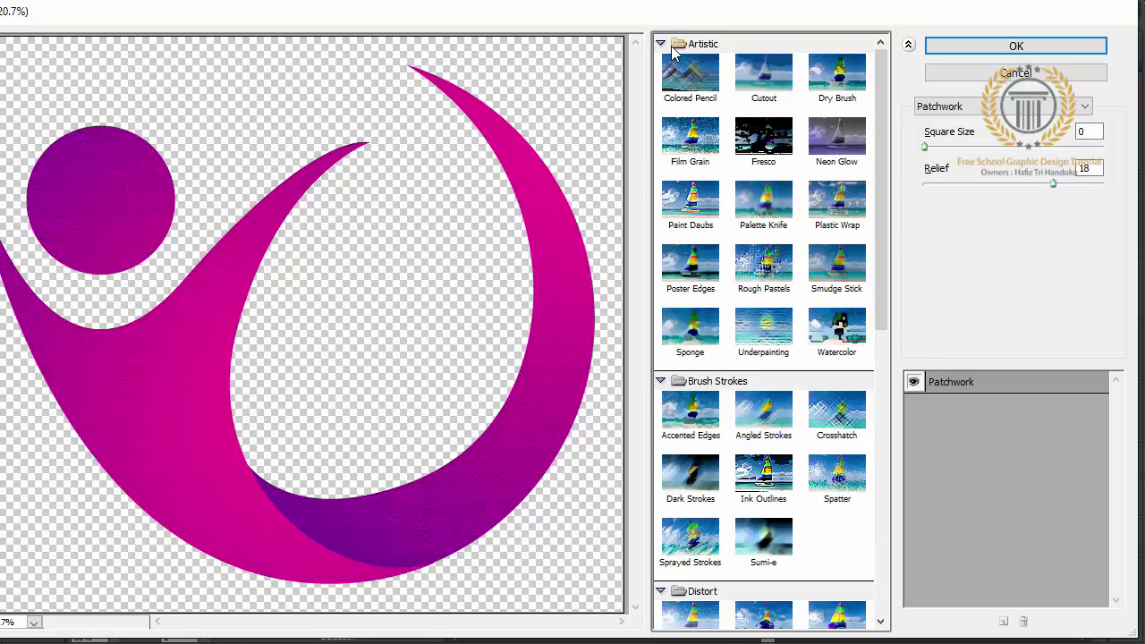
left_click(942, 45)
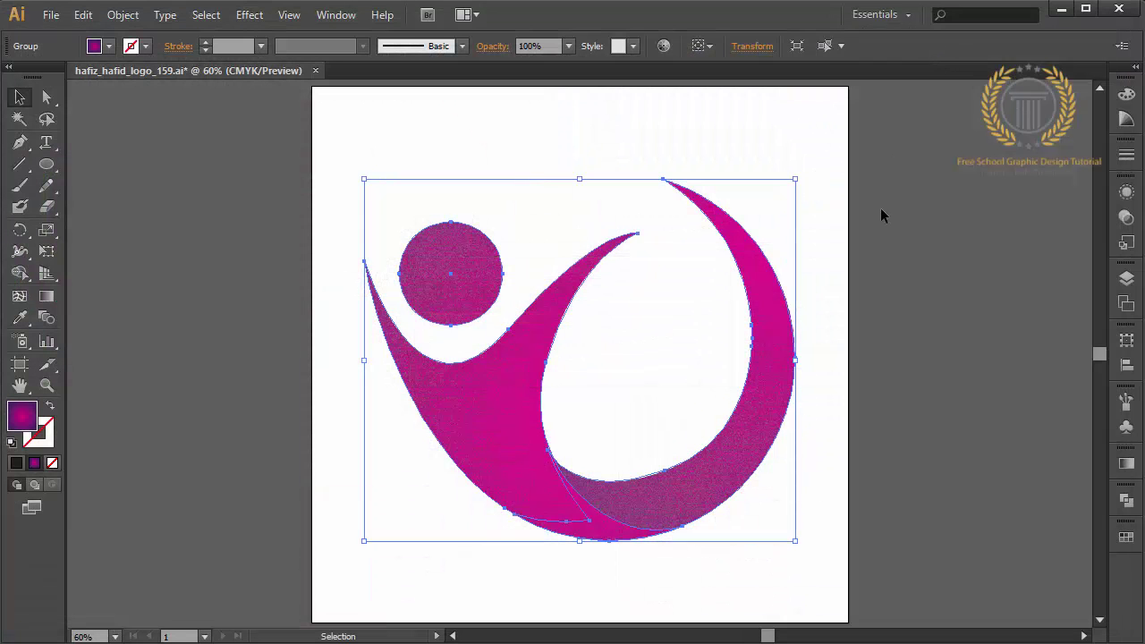
- Deselect the logo and undo twice to strip Patchwork, restoring the purple-to-magenta gradient fills
left_click(880, 208)
key("ctrl+z")
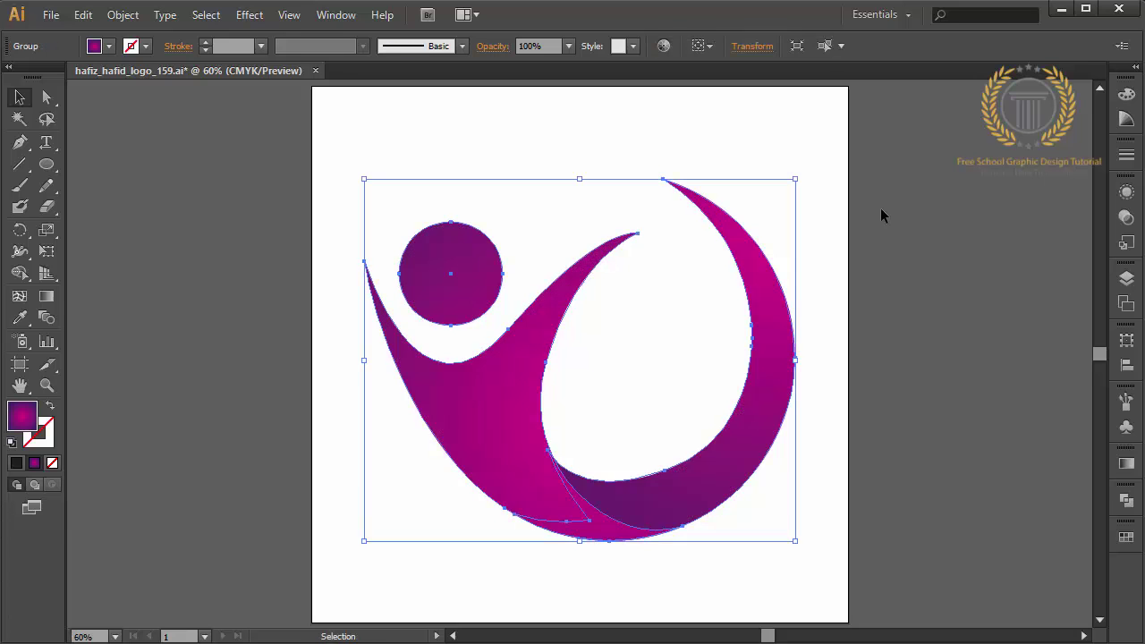
key("ctrl+z")
left_click(874, 209)
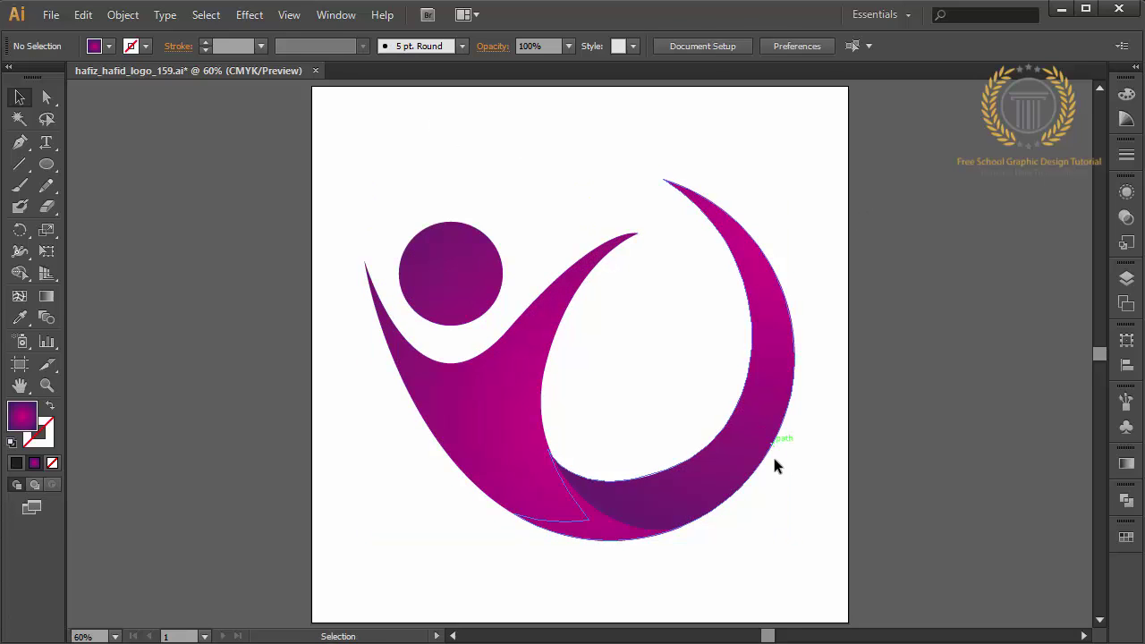